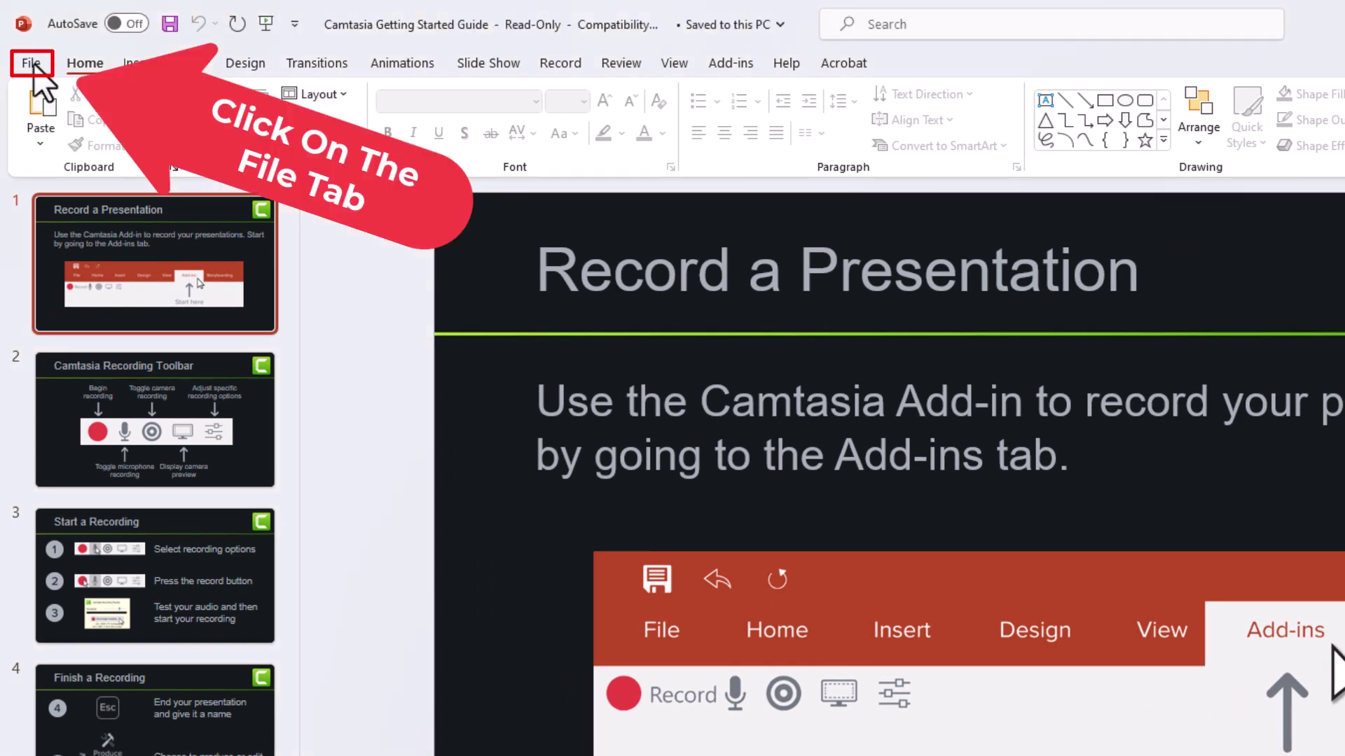
Go to File > Export for the Camtasia Getting Started Guide presentation
{"action": "left_click", "coordinate": [31, 64]}
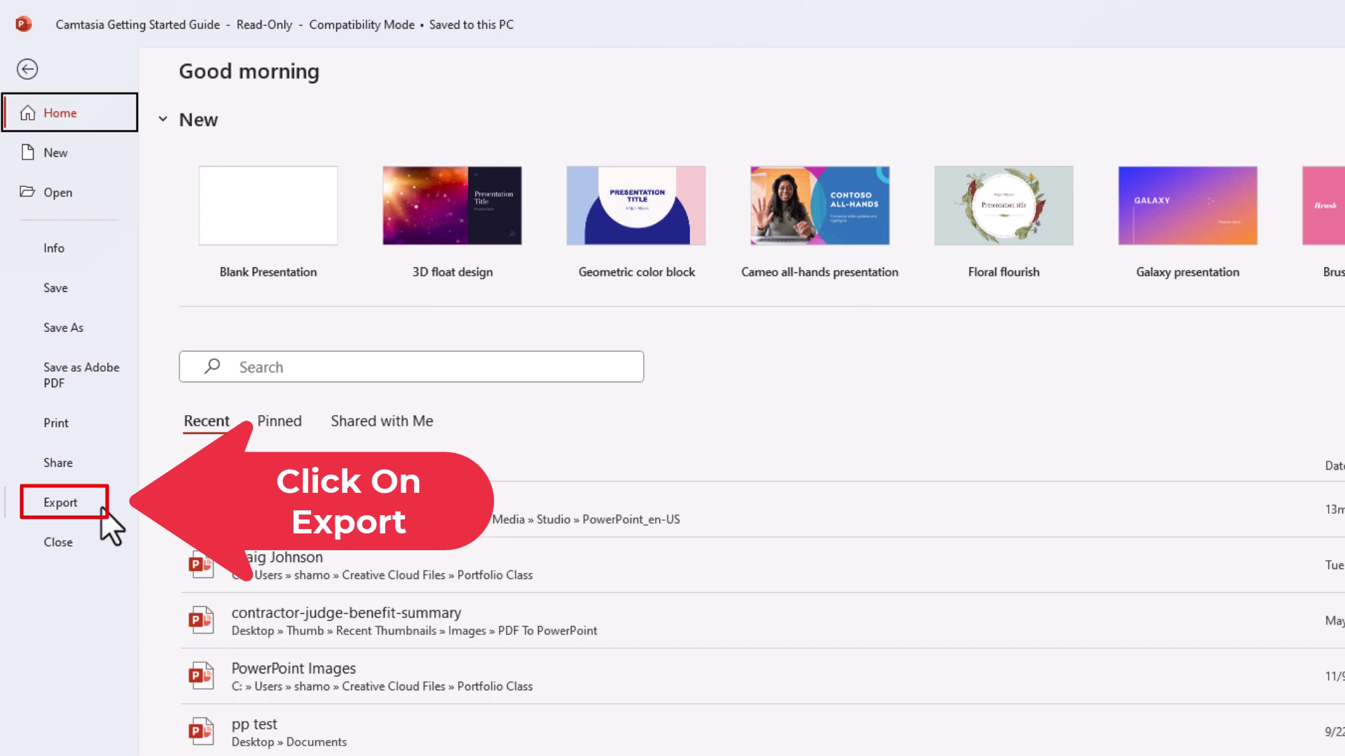
{"action": "left_click", "coordinate": [68, 506]}
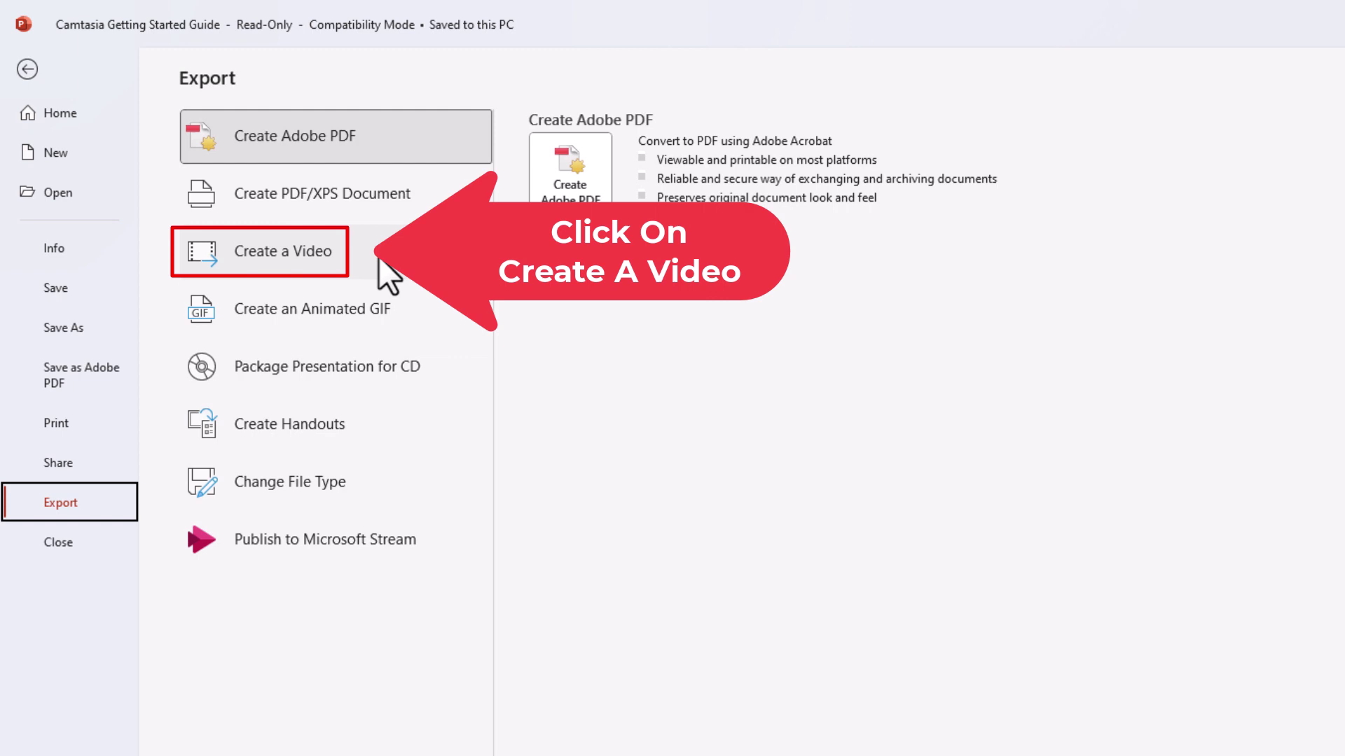
Choose Create a Video and leave the resolution at Full HD (1080p)
{"action": "left_click", "coordinate": [335, 253]}
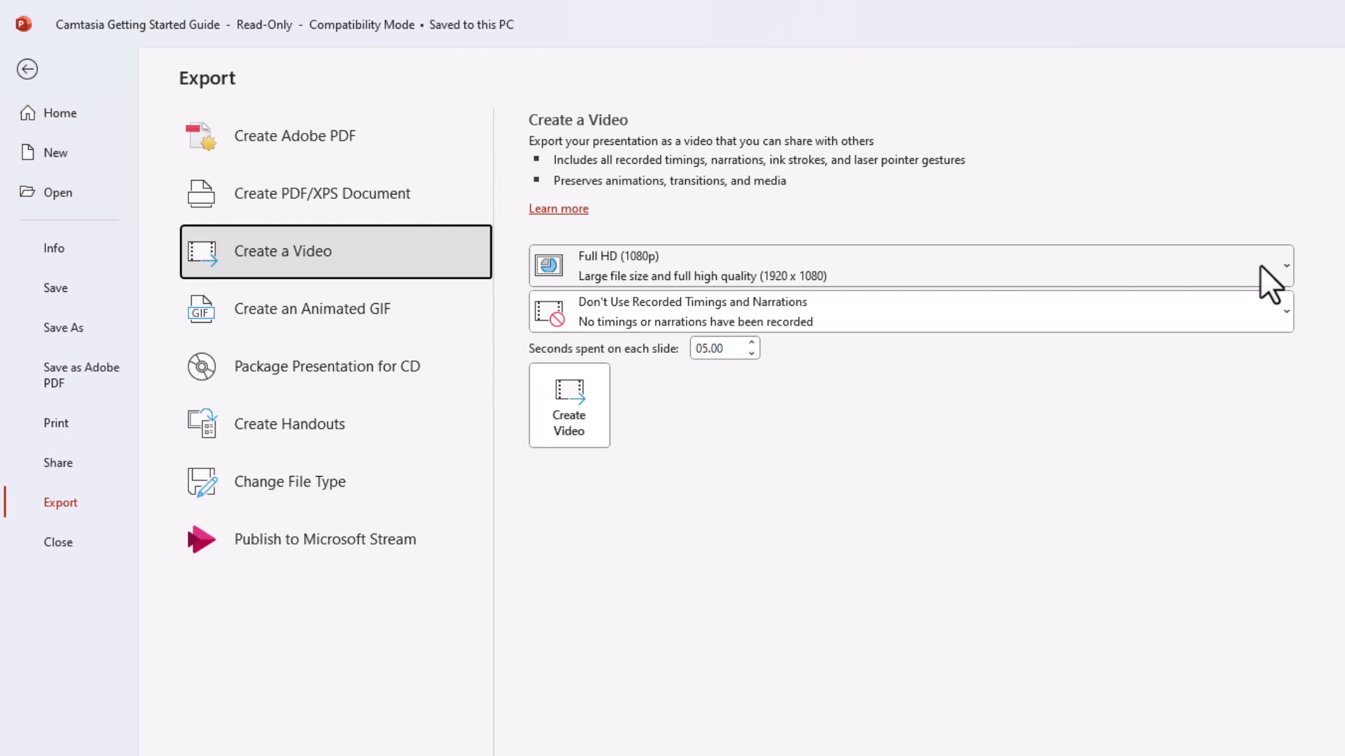
{"action": "left_click", "coordinate": [1285, 270]}
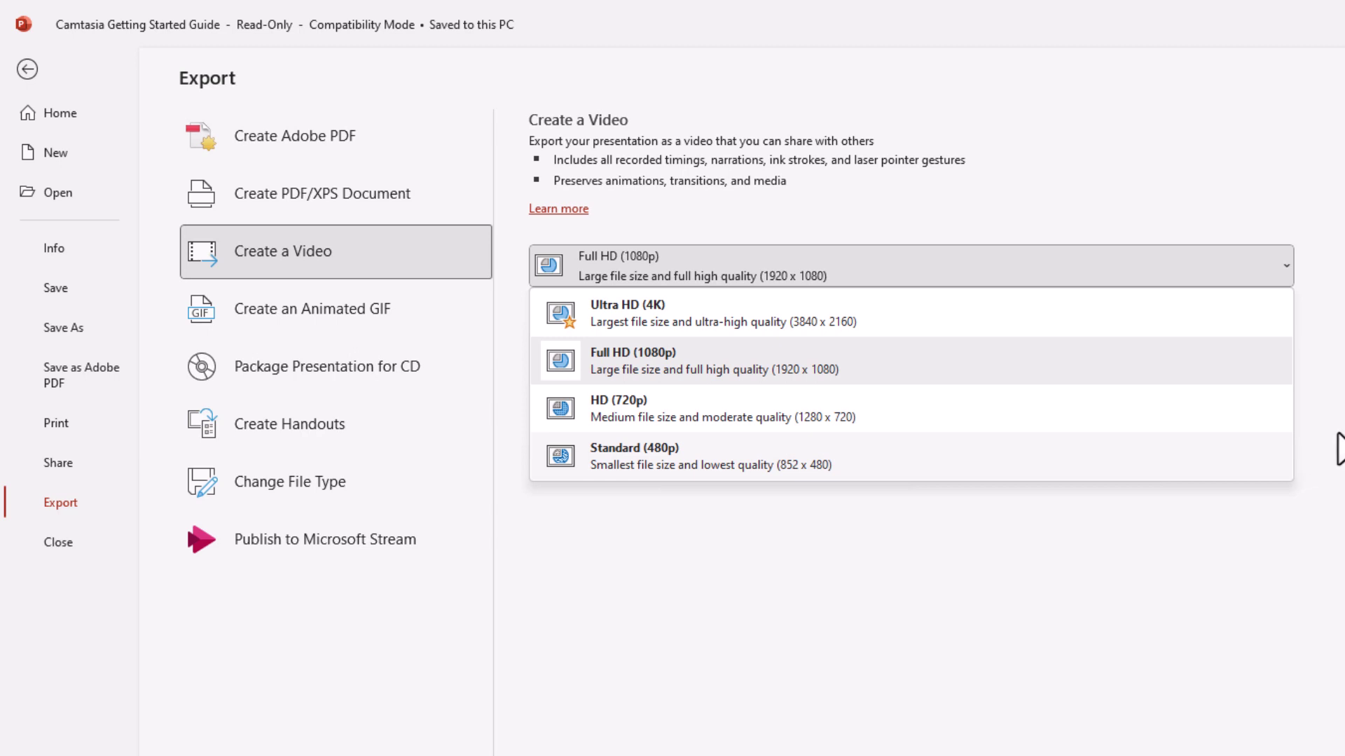
{"action": "key", "text": "Escape"}
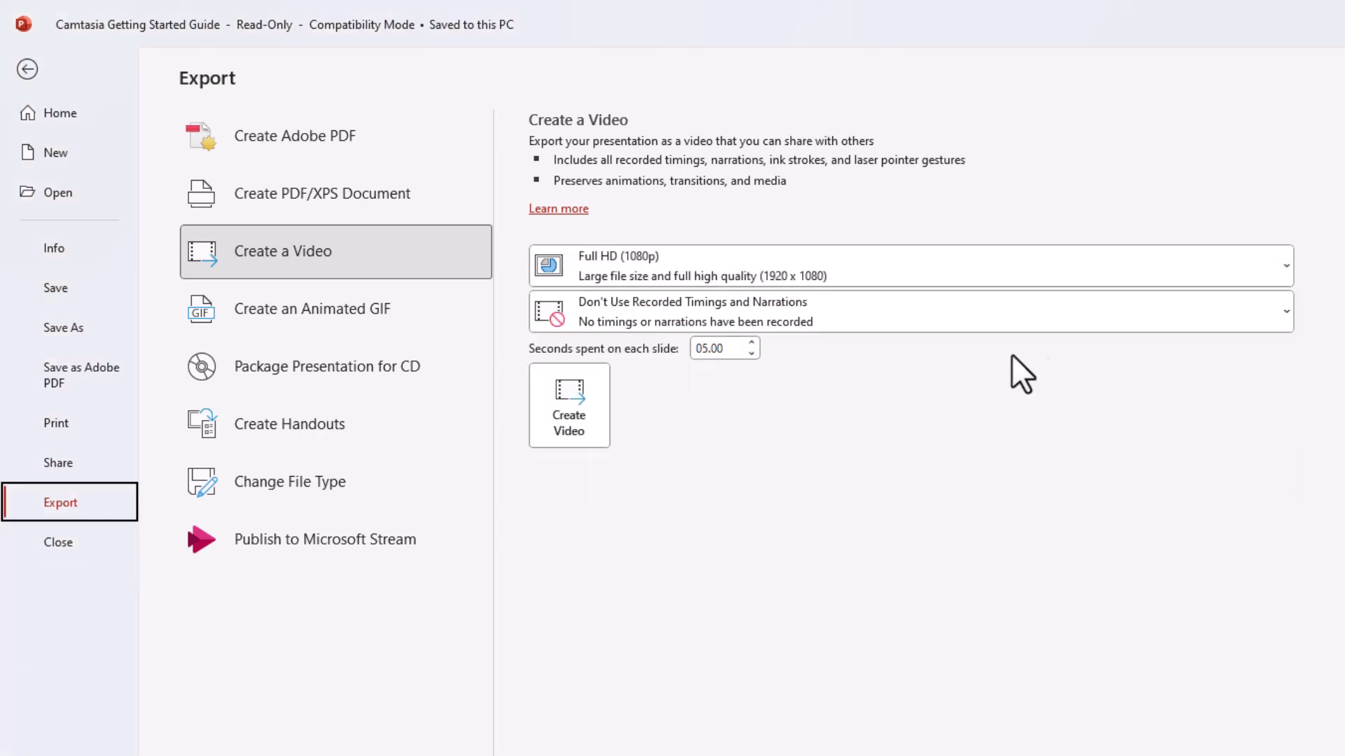
Keep Don't Use Recorded Timings and lower seconds per slide from 05.00 to 02.00
{"action": "left_click", "coordinate": [872, 321]}
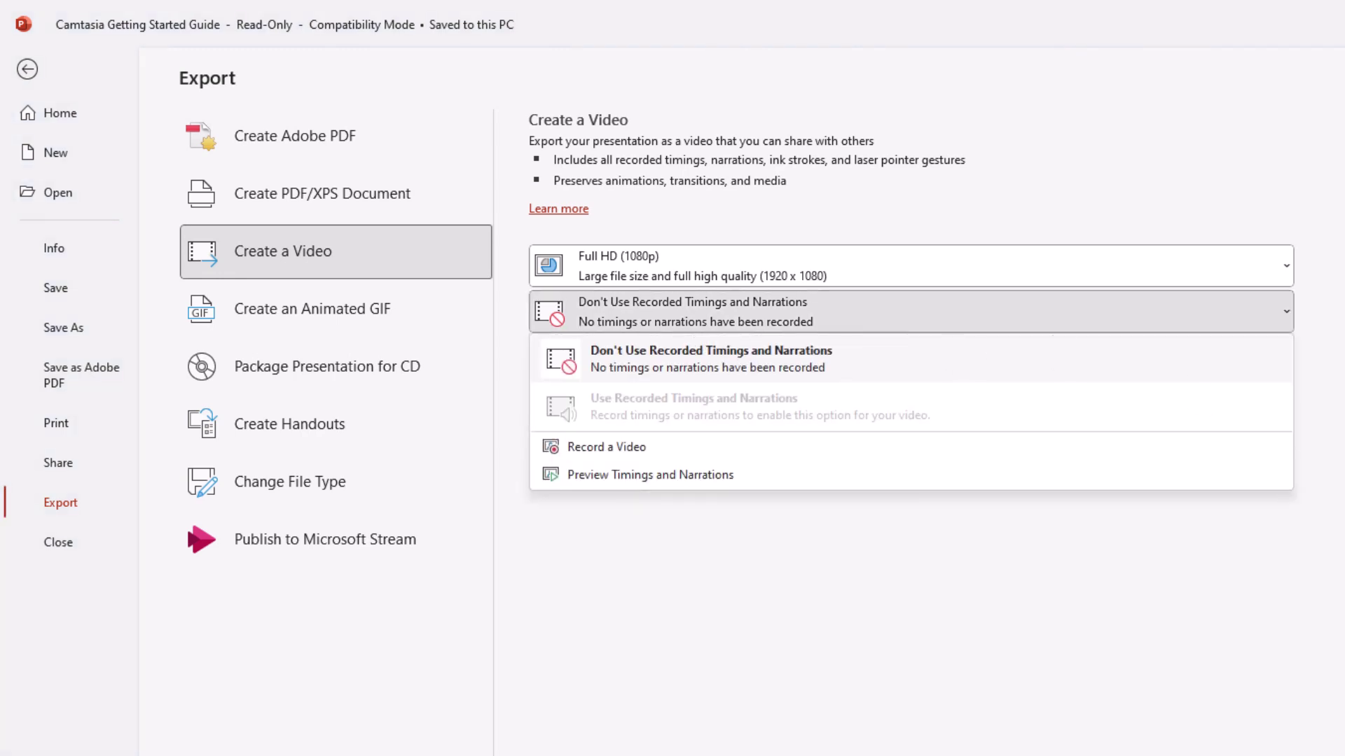
{"action": "key", "text": "Escape"}
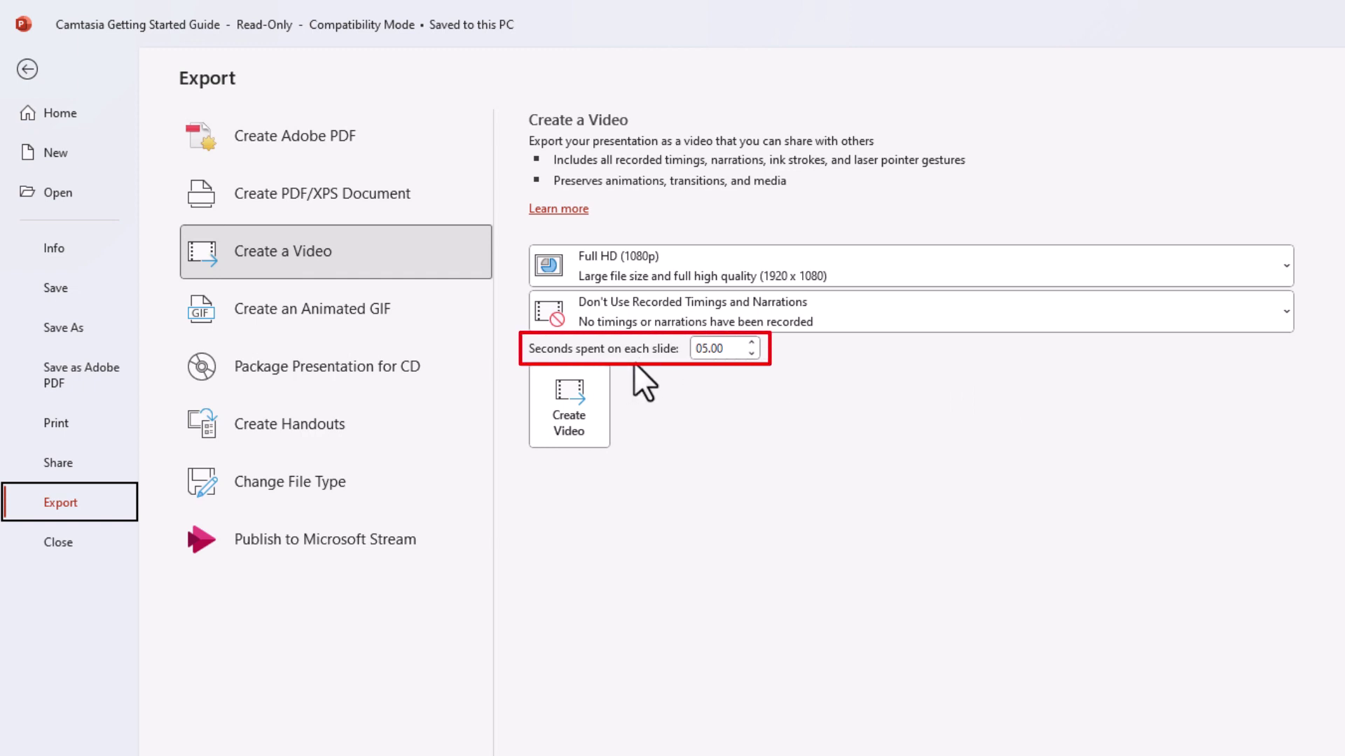
{"action": "left_click", "coordinate": [753, 353]}
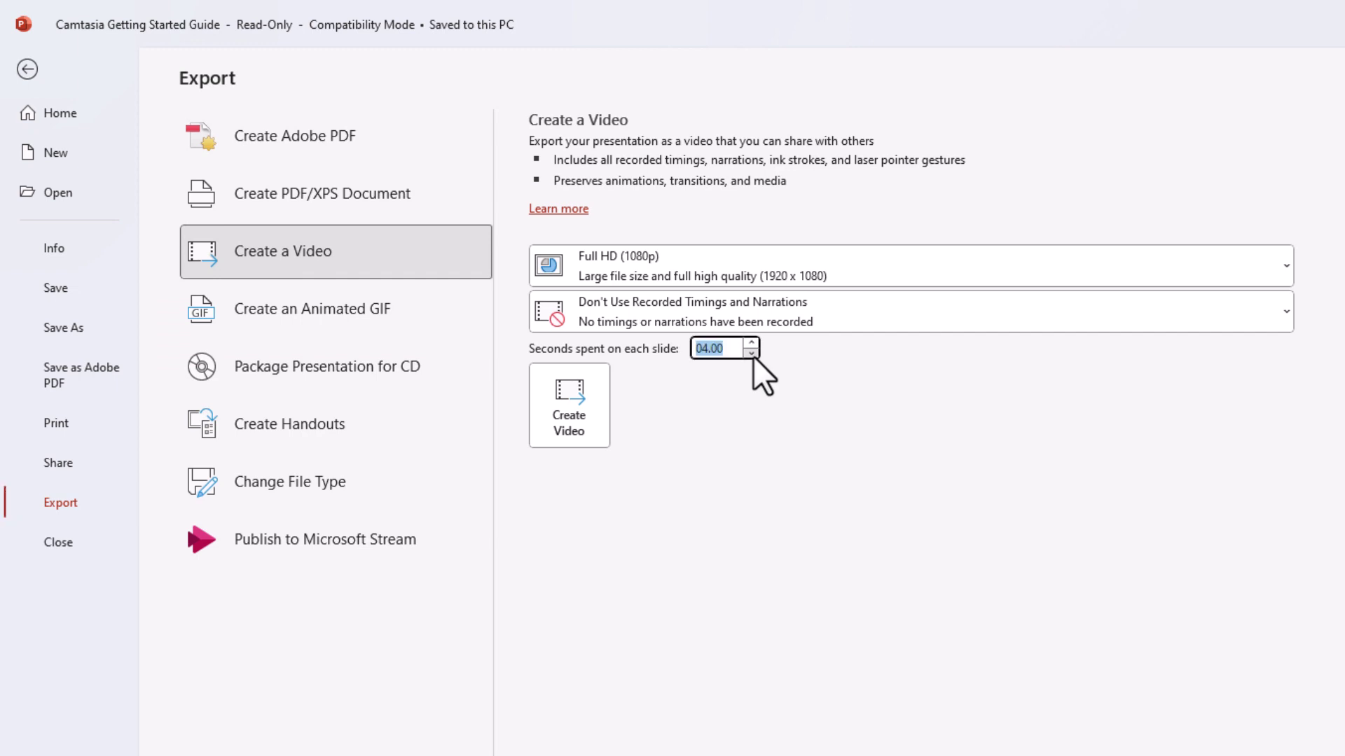
{"action": "left_click", "coordinate": [753, 354]}
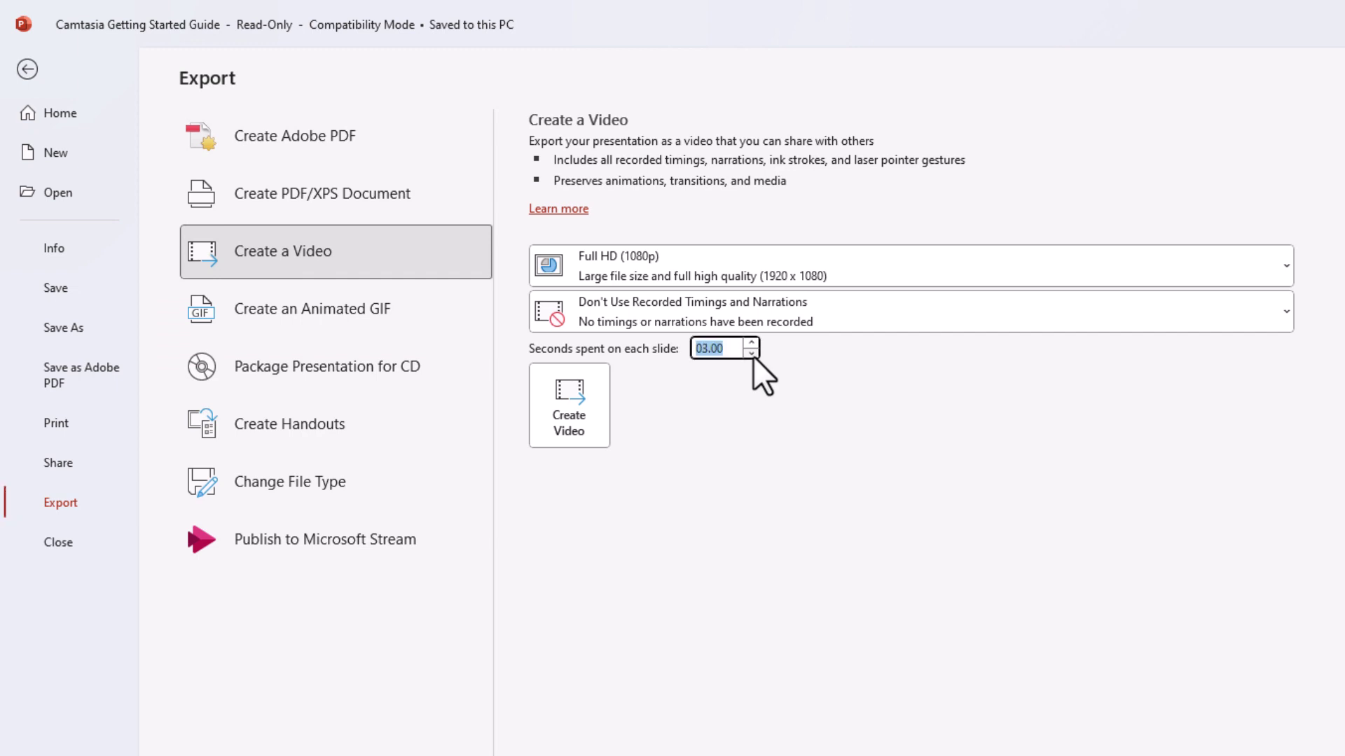
{"action": "left_click", "coordinate": [778, 396]}
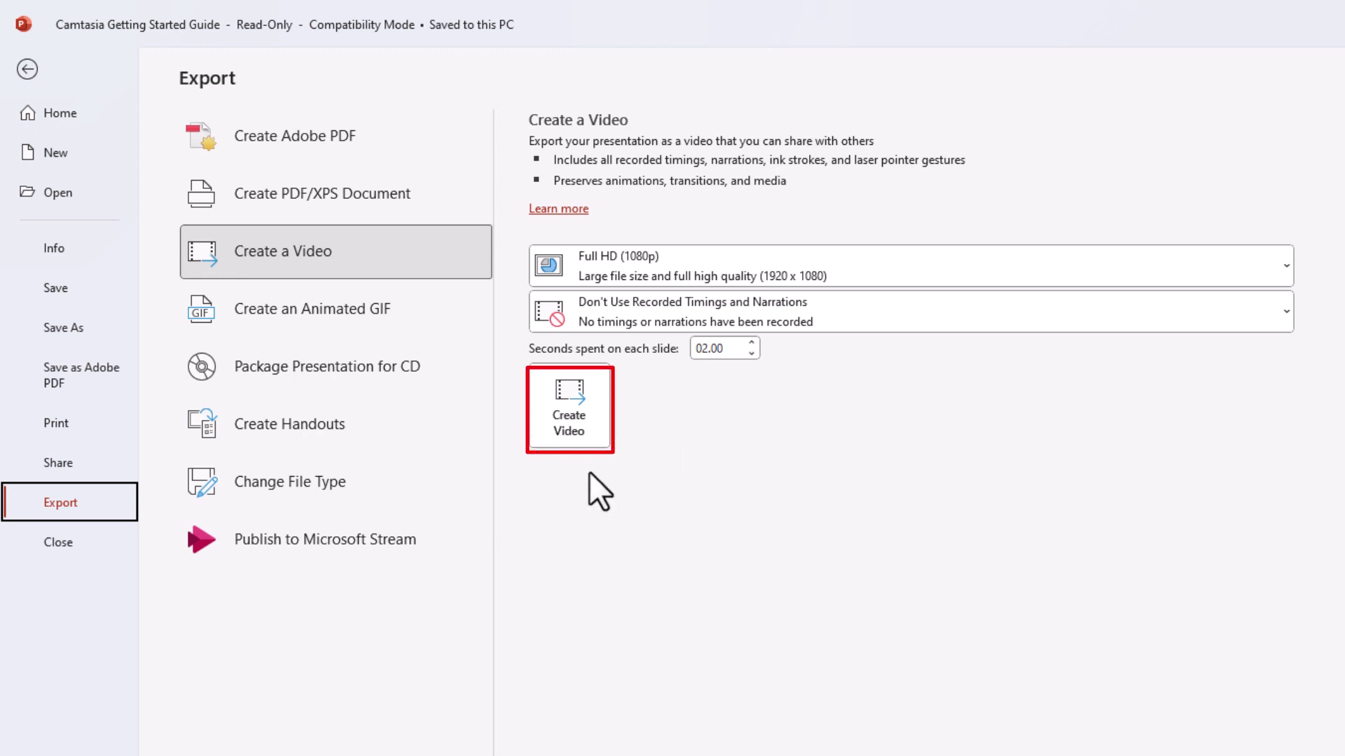
Export Camtasia Getting Started Guide.mp4 into the Documents\PowerPoint Video folder
{"action": "left_click", "coordinate": [574, 414]}
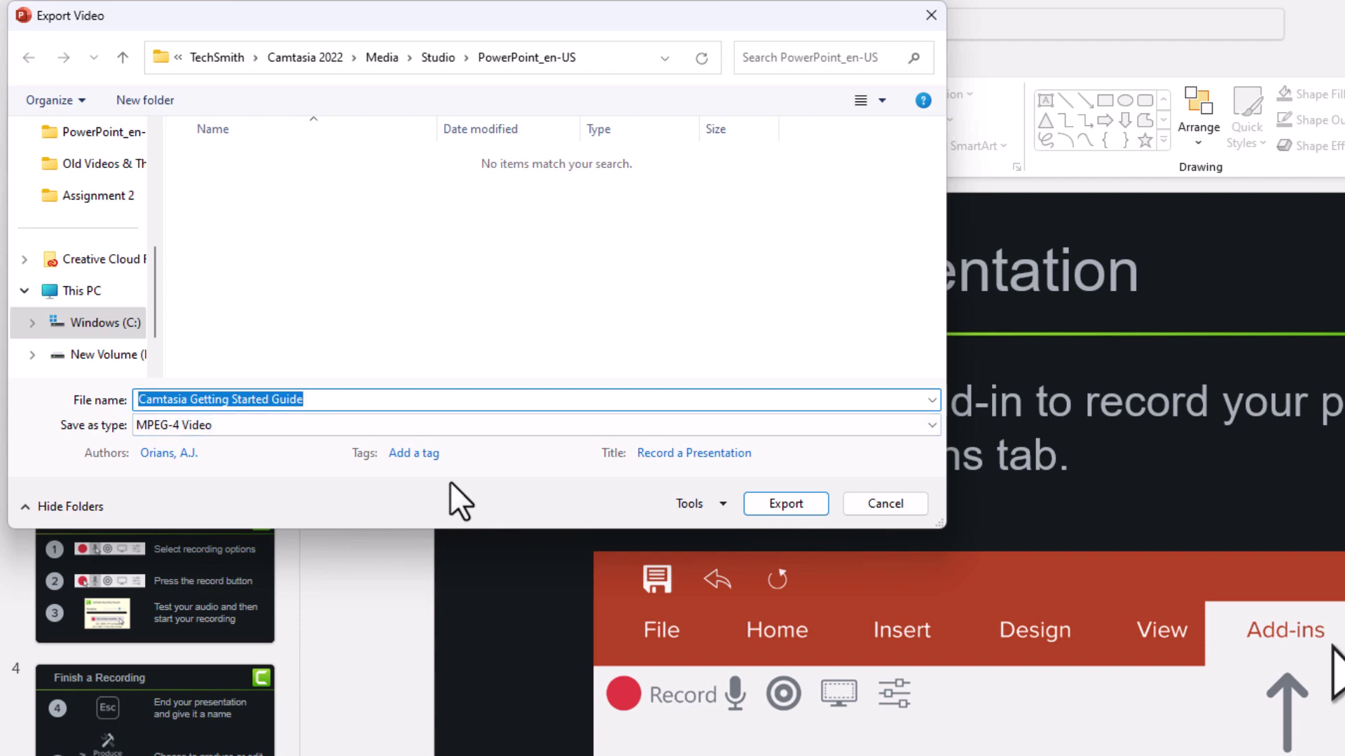
{"action": "scroll", "coordinate": [86, 283], "scroll_direction": "up", "scroll_amount": 3}
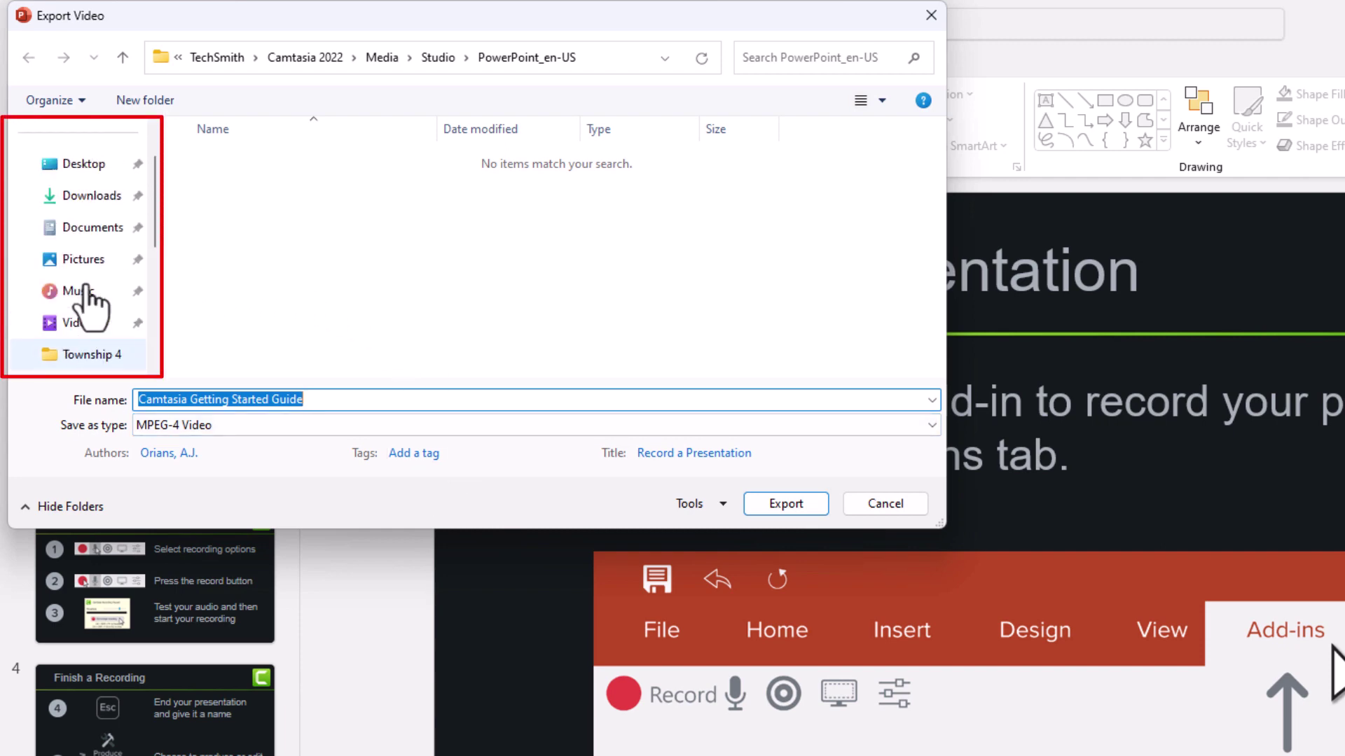
{"action": "left_click", "coordinate": [94, 230]}
{"action": "scroll", "coordinate": [271, 278], "scroll_direction": "down", "scroll_amount": 2}
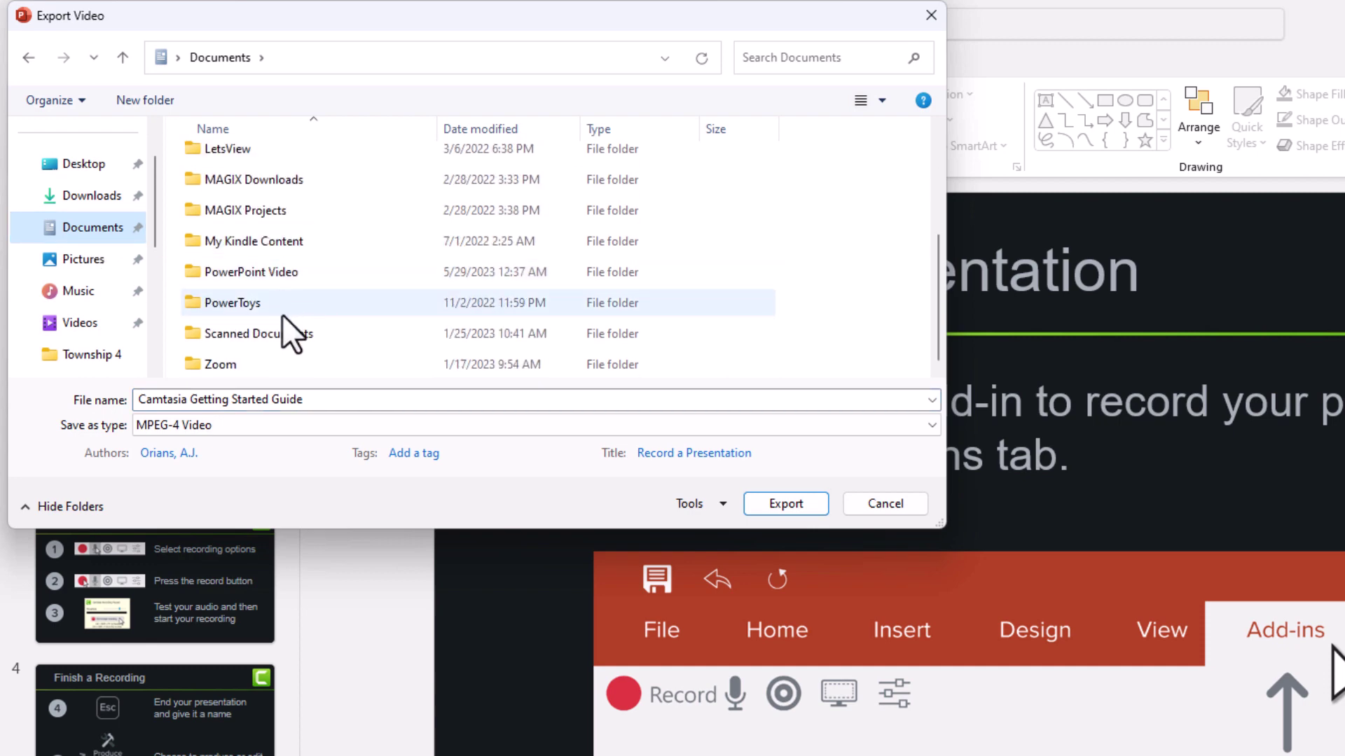
{"action": "double_click", "coordinate": [296, 279]}
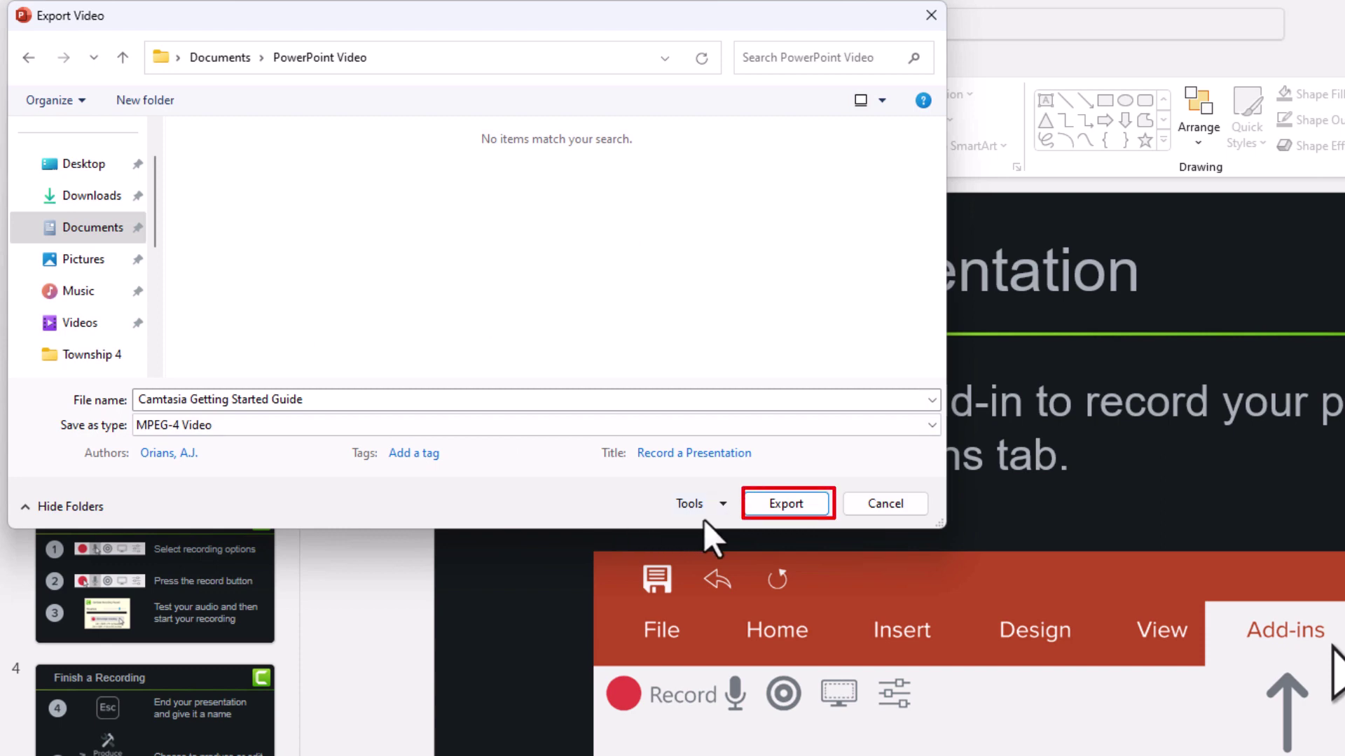
{"action": "left_click", "coordinate": [776, 510]}
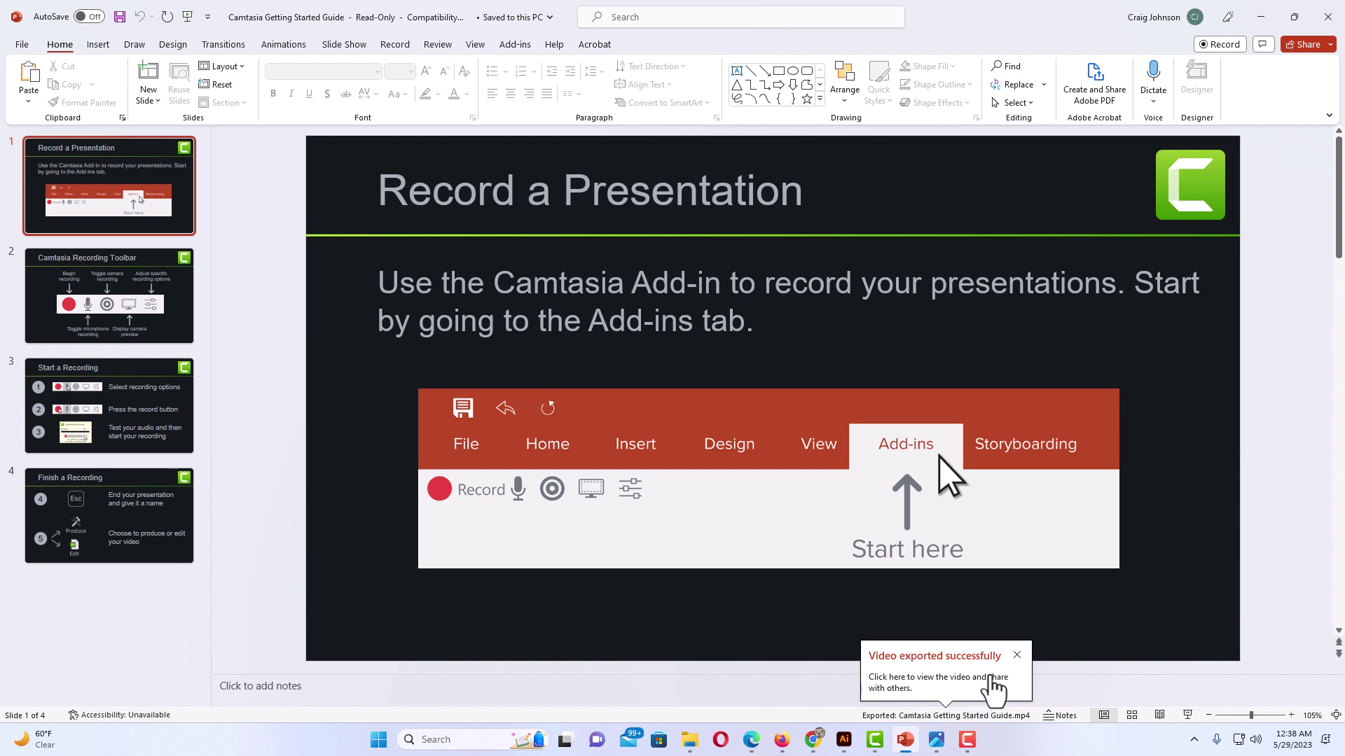
Dismiss the export notice, check the video in PowerPoint Video, then switch to YouTube in Firefox
{"action": "left_click", "coordinate": [1016, 655]}
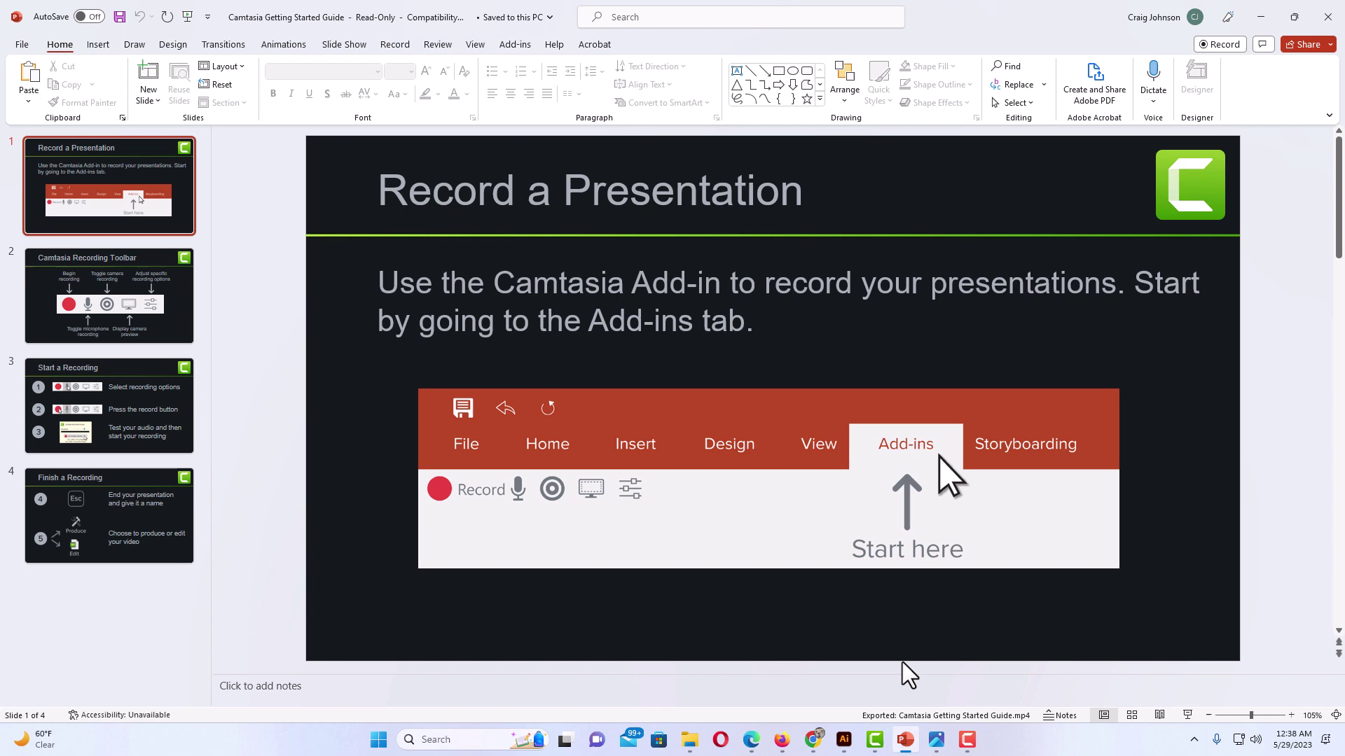
{"action": "mouse_move", "coordinate": [692, 741]}
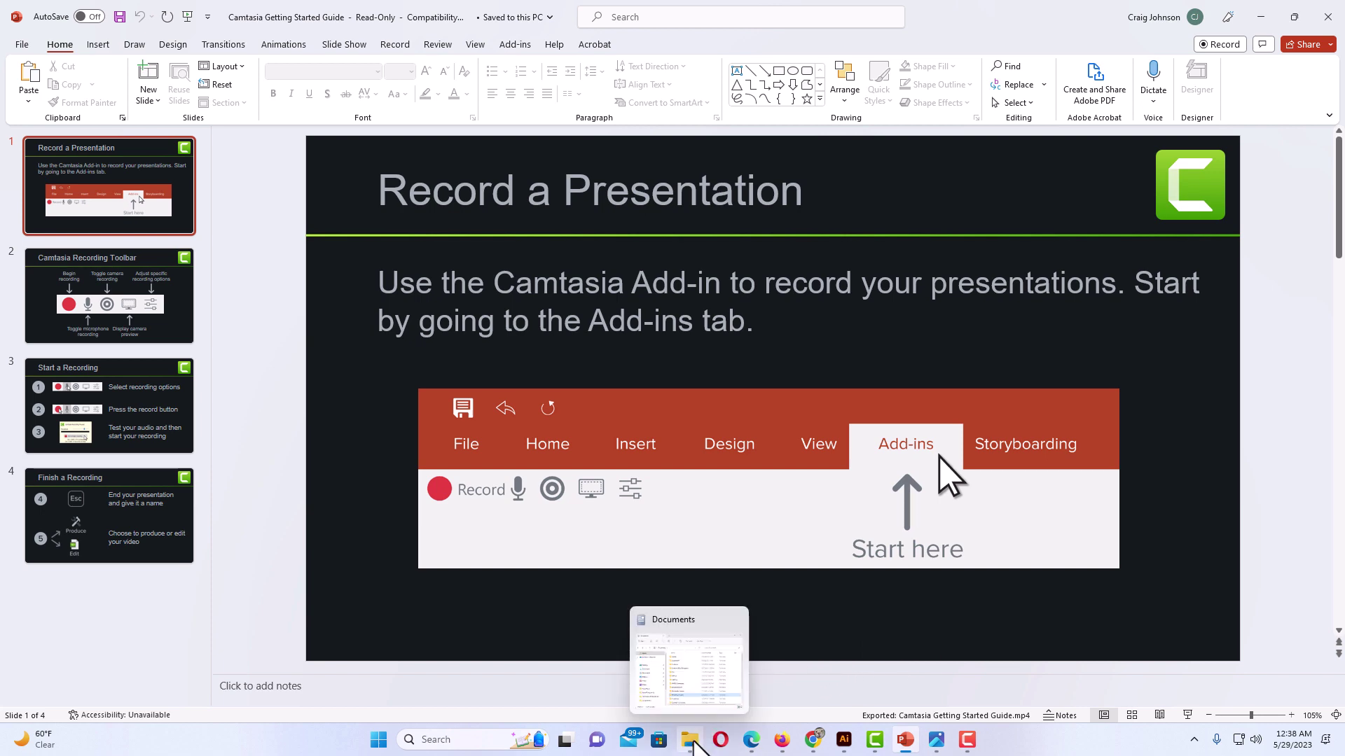
{"action": "left_click", "coordinate": [690, 658]}
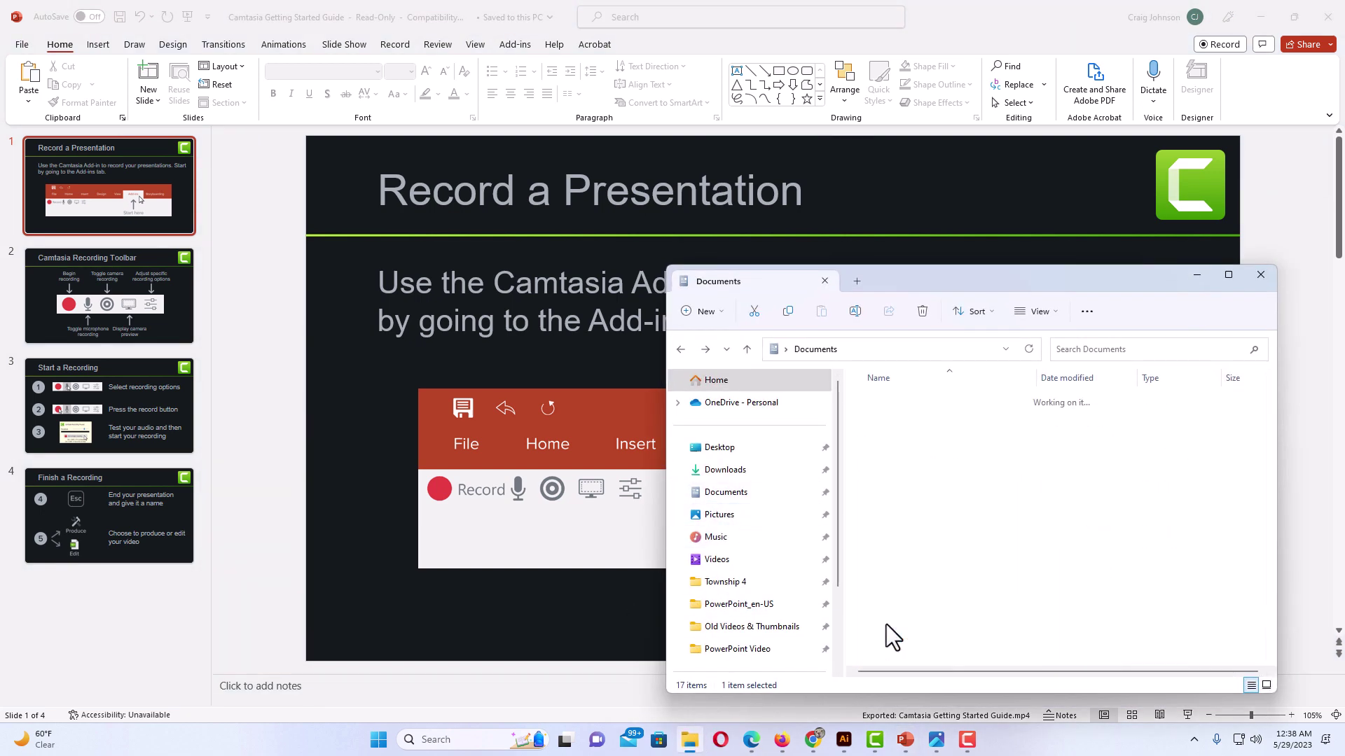
{"action": "left_click_drag", "start_coordinate": [996, 287], "coordinate": [837, 215]}
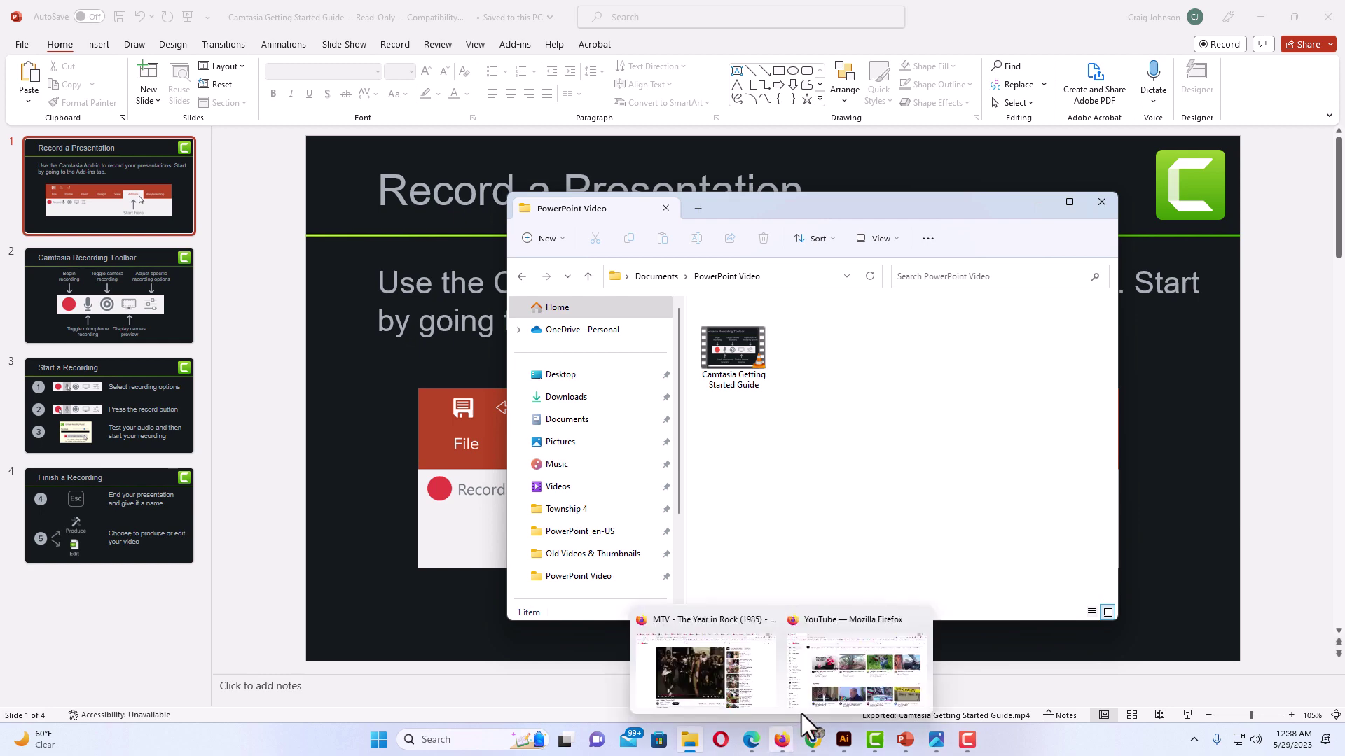
{"action": "left_click", "coordinate": [818, 692]}
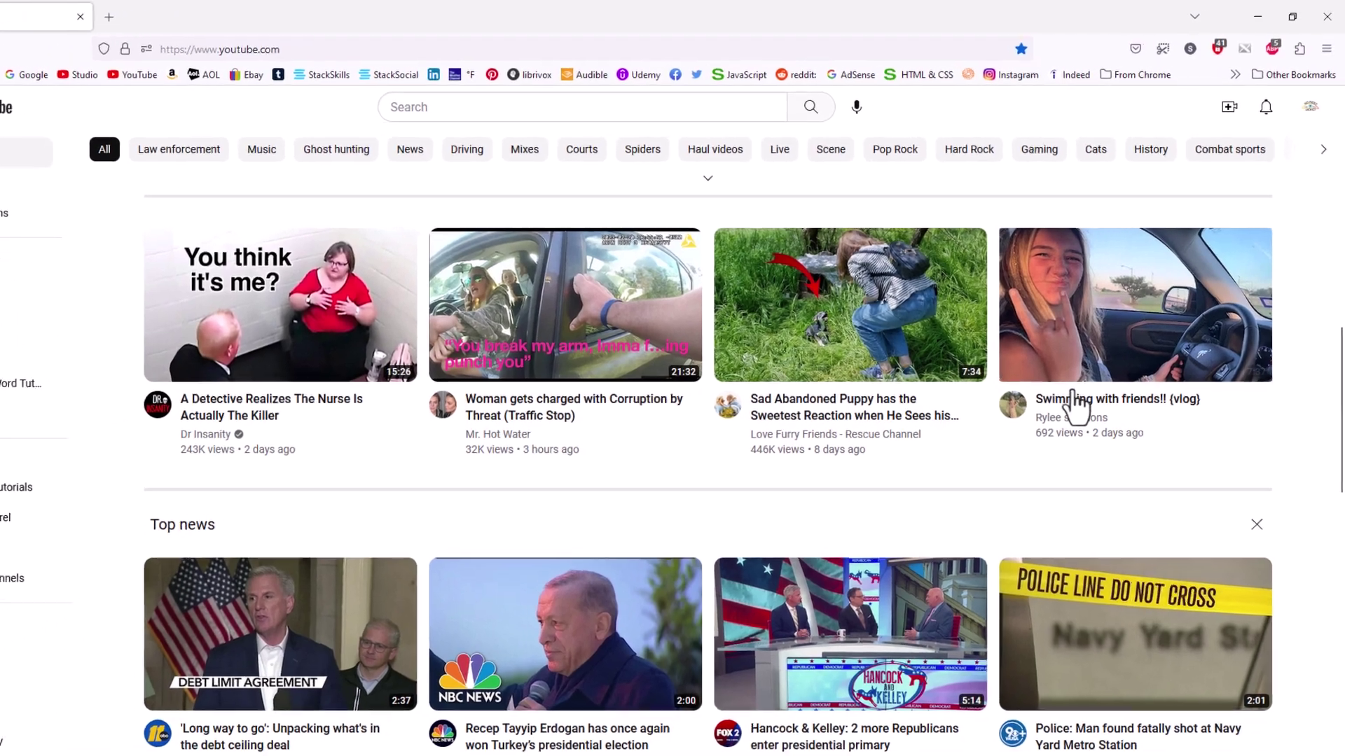
Choose Upload video from YouTube's Create (video camera) menu
{"action": "mouse_move", "coordinate": [1183, 198]}
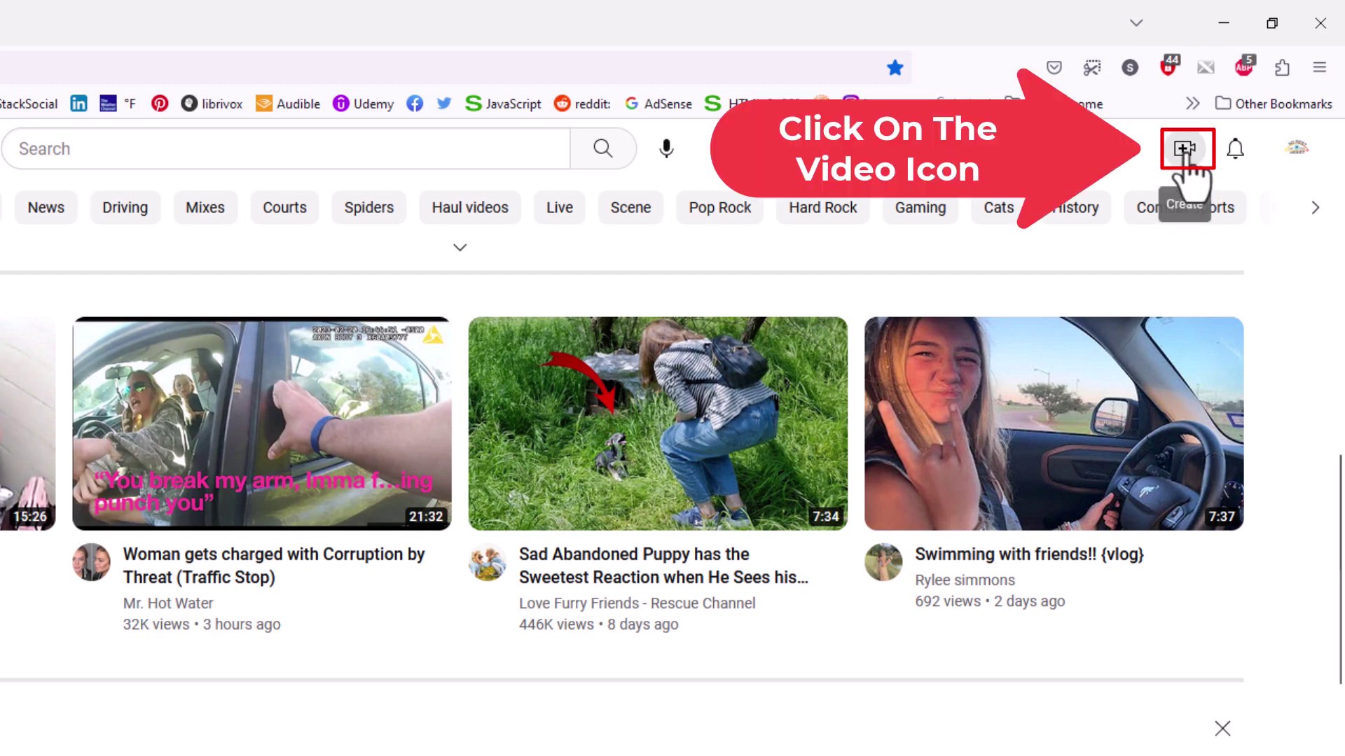
{"action": "left_click", "coordinate": [1184, 150]}
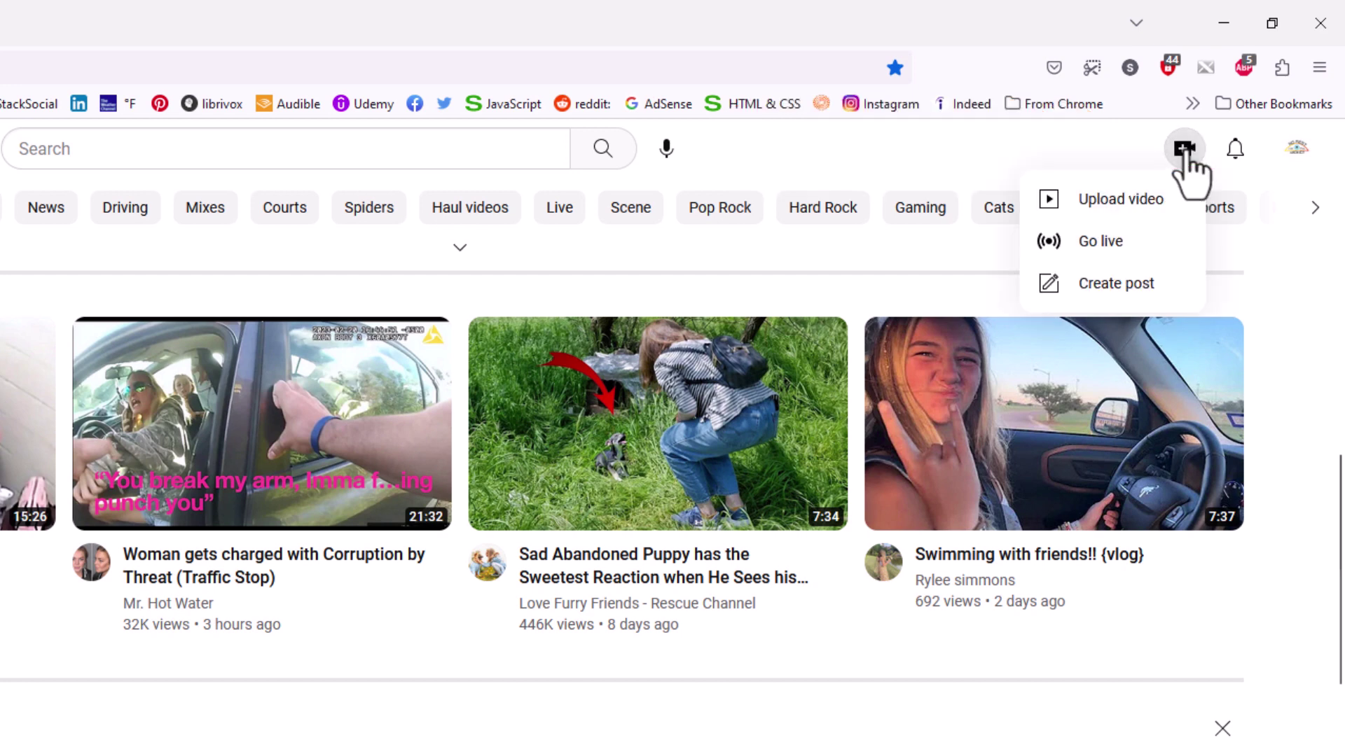
{"action": "left_click", "coordinate": [1191, 210]}
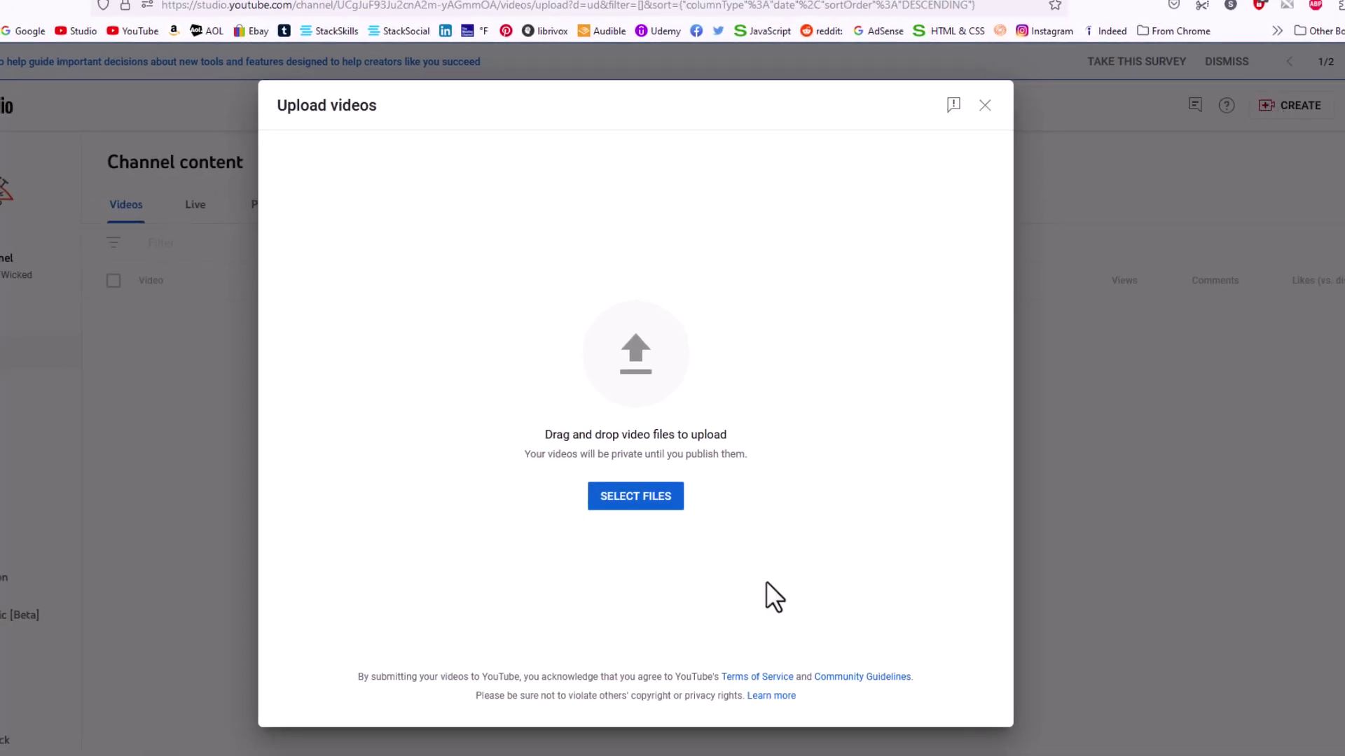
Drag Camtasia Getting Started Guide.mp4 from File Explorer into the Upload videos drop area
{"action": "left_click", "coordinate": [677, 747]}
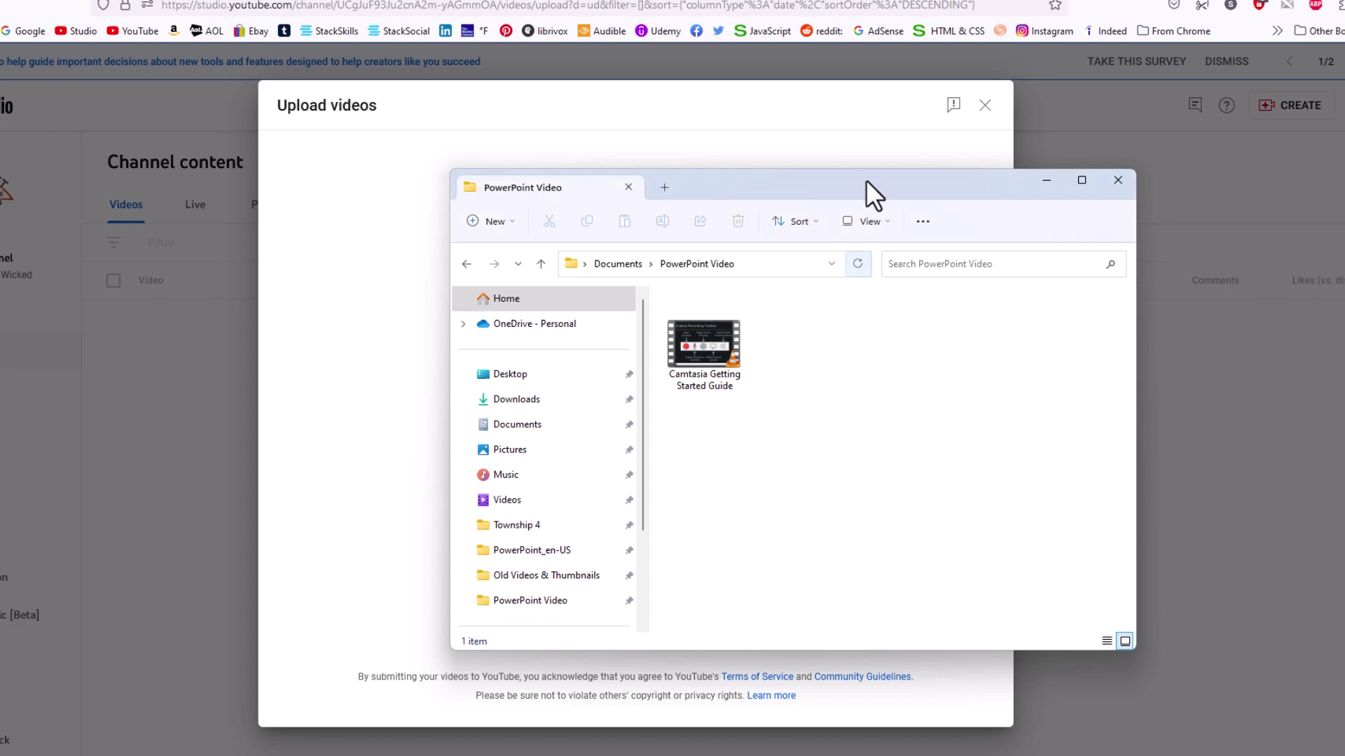
{"action": "left_click_drag", "start_coordinate": [820, 187], "coordinate": [1132, 178]}
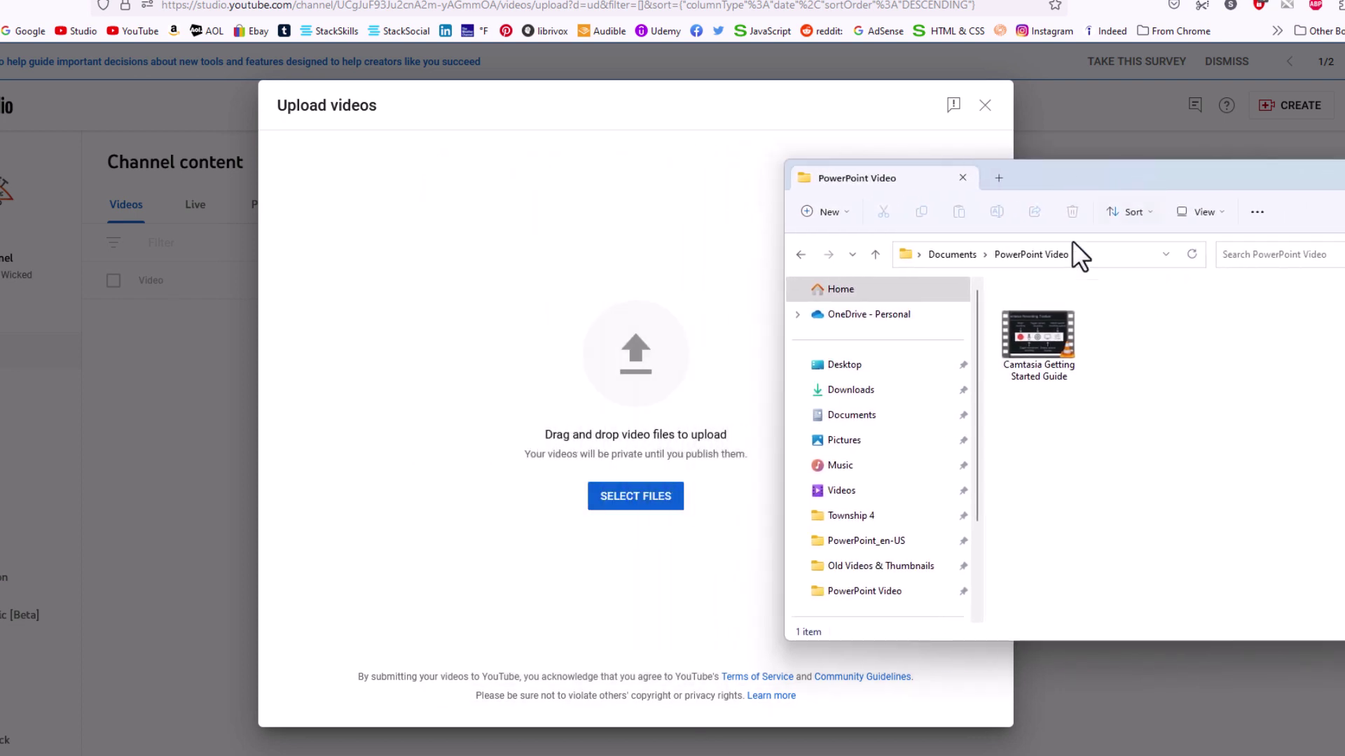
{"action": "left_click", "coordinate": [1037, 339]}
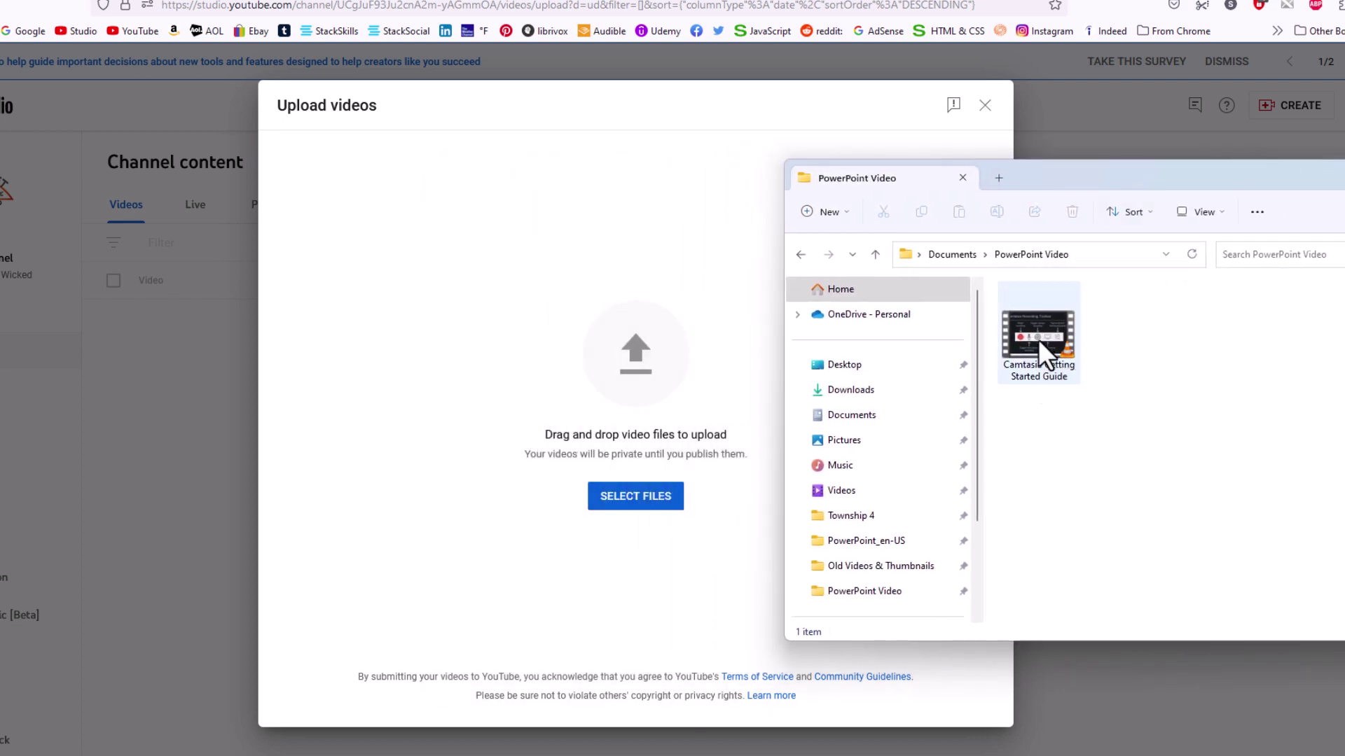
{"action": "left_click_drag", "start_coordinate": [1038, 339], "coordinate": [644, 369]}
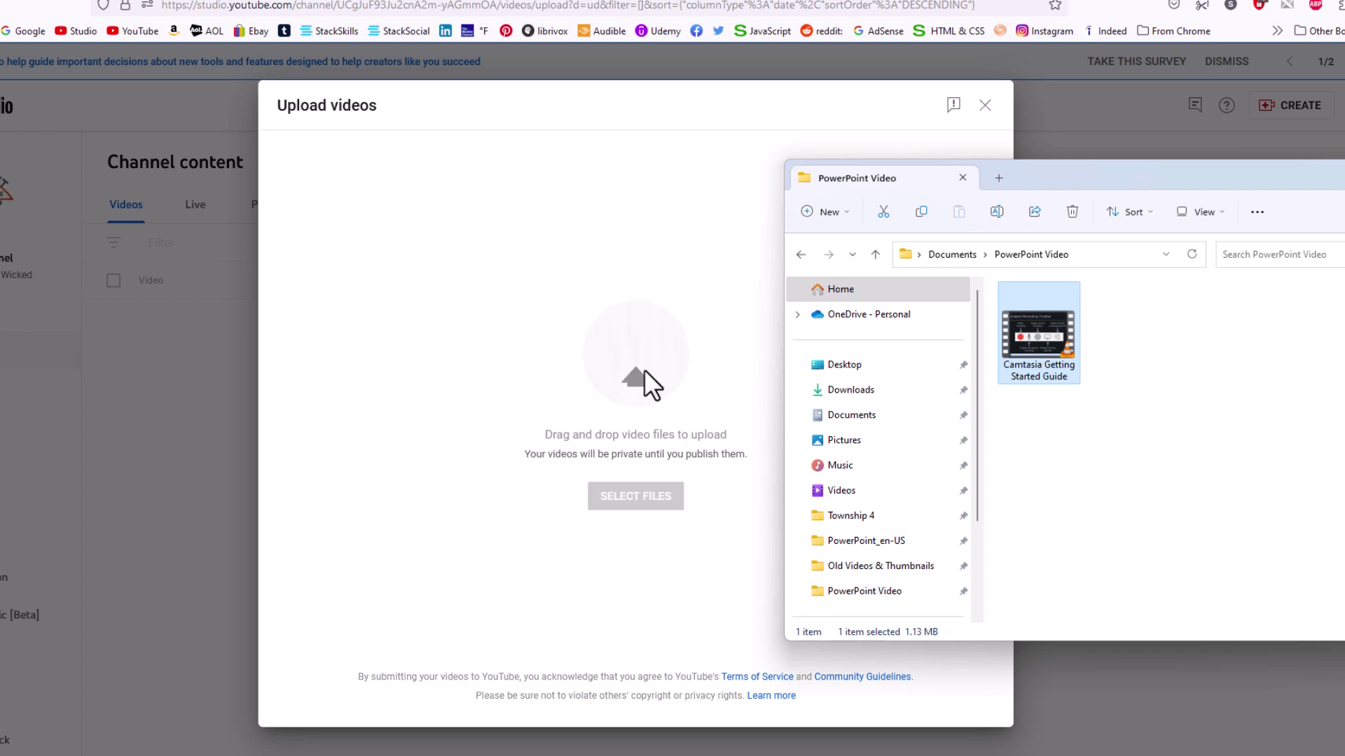
{"action": "left_click", "coordinate": [800, 103]}
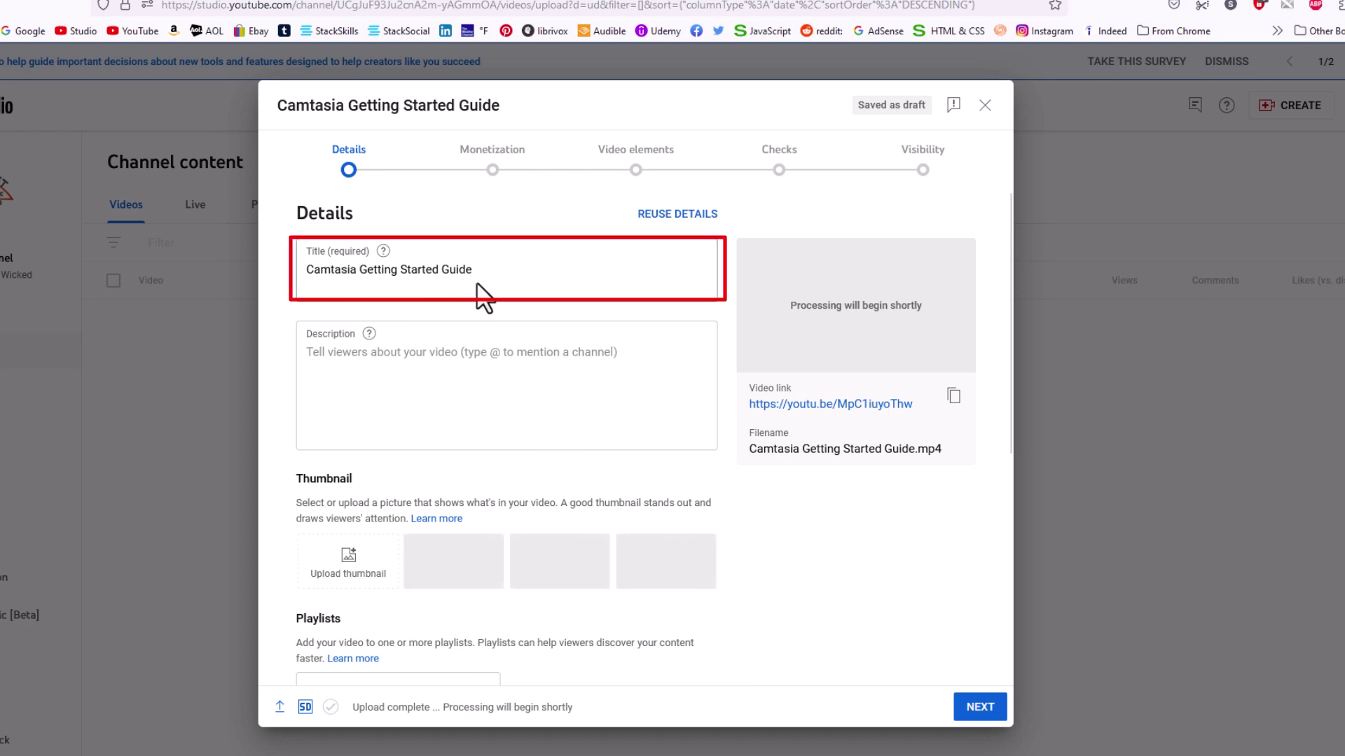
Keep the existing title and enter the description 'khskcjh ksjchsdkjch sjchskach'
{"action": "left_click_drag", "start_coordinate": [490, 270], "coordinate": [305, 273]}
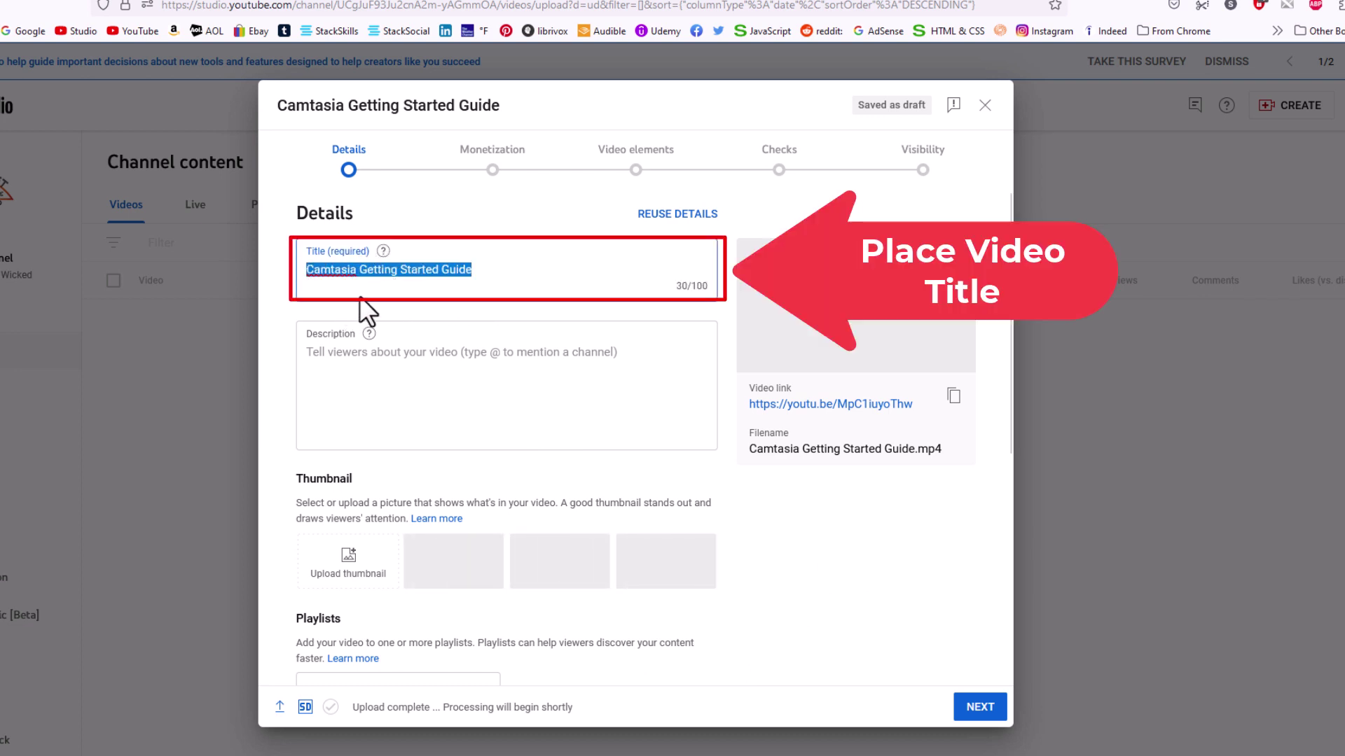
{"action": "left_click", "coordinate": [495, 393]}
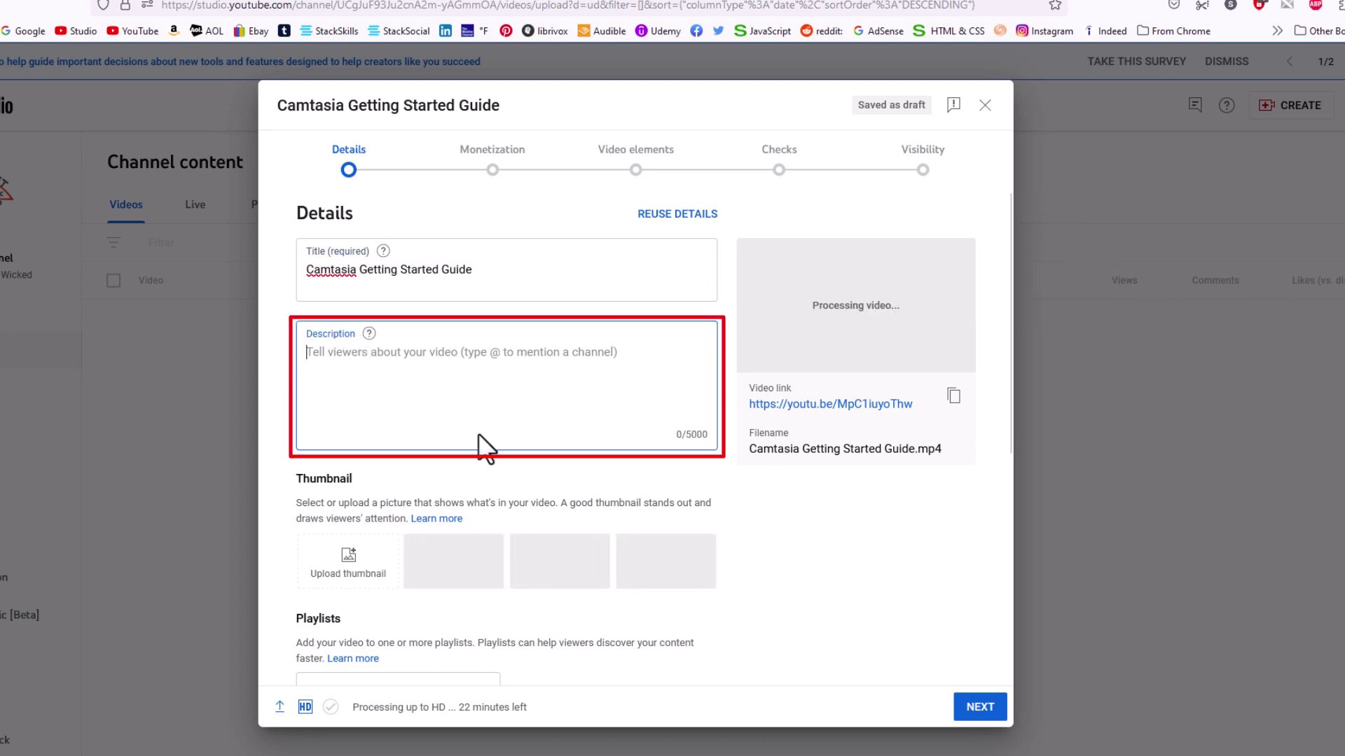
{"action": "type", "text": "khskcjh  ksjchsdkjch  "}
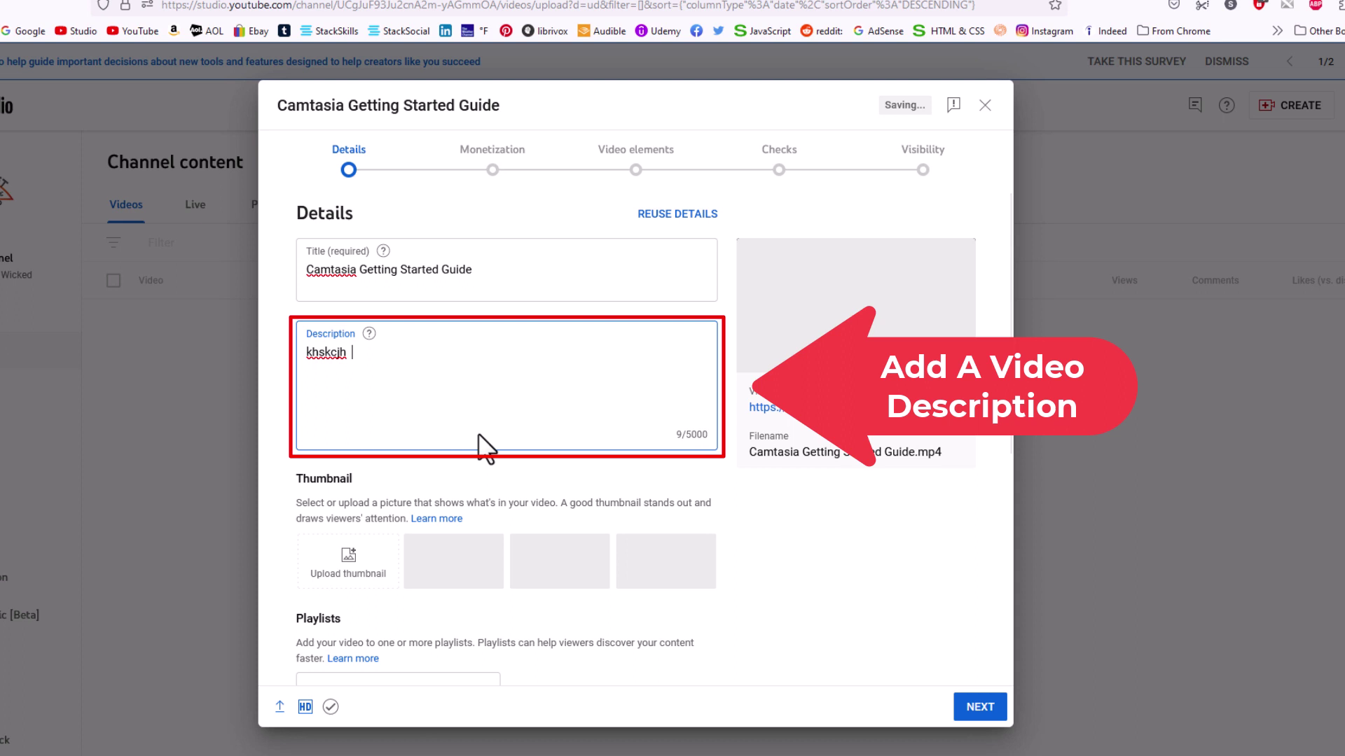
{"action": "type", "text": "sjchskach"}
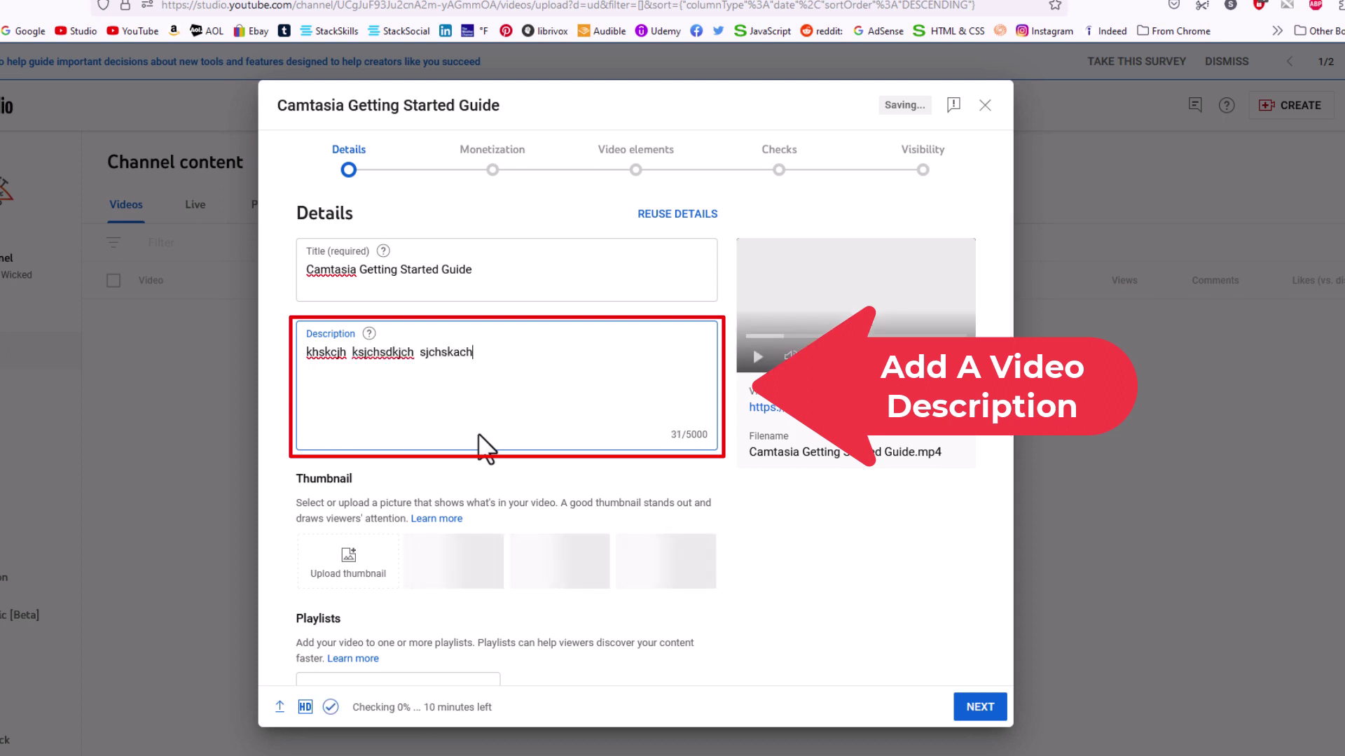
{"action": "scroll", "coordinate": [479, 434], "scroll_direction": "down", "scroll_amount": 2}
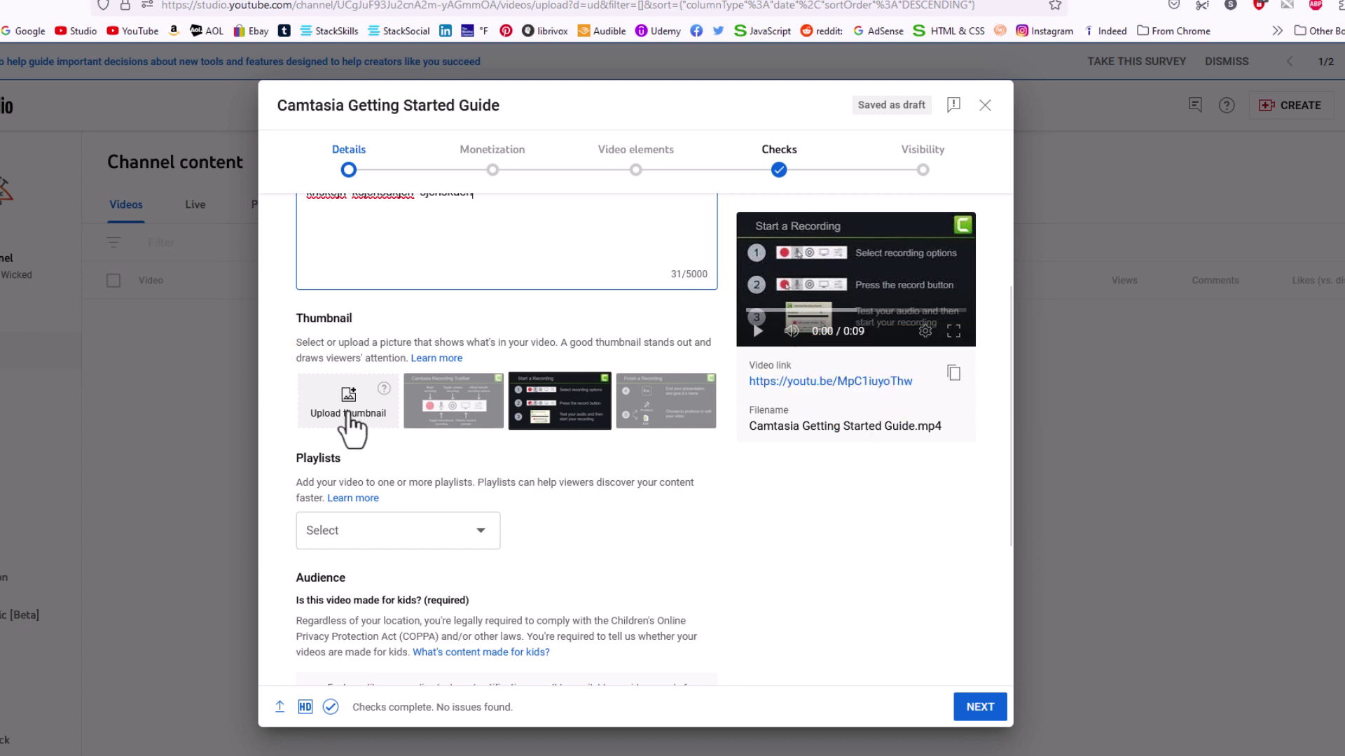
Answer 'No, it's not made for kids' under Audience and continue to Monetization
{"action": "scroll", "coordinate": [481, 494], "scroll_direction": "down", "scroll_amount": 2}
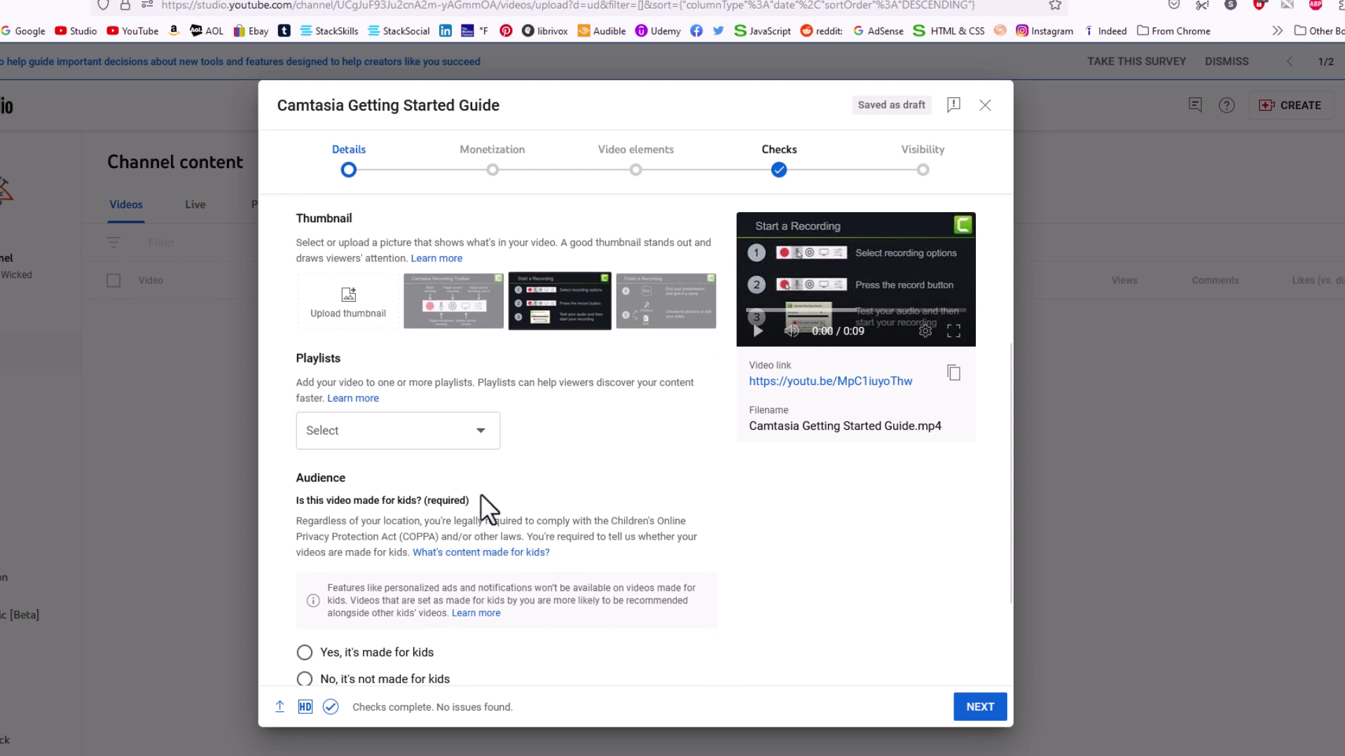
{"action": "scroll", "coordinate": [482, 460], "scroll_direction": "down", "scroll_amount": 2}
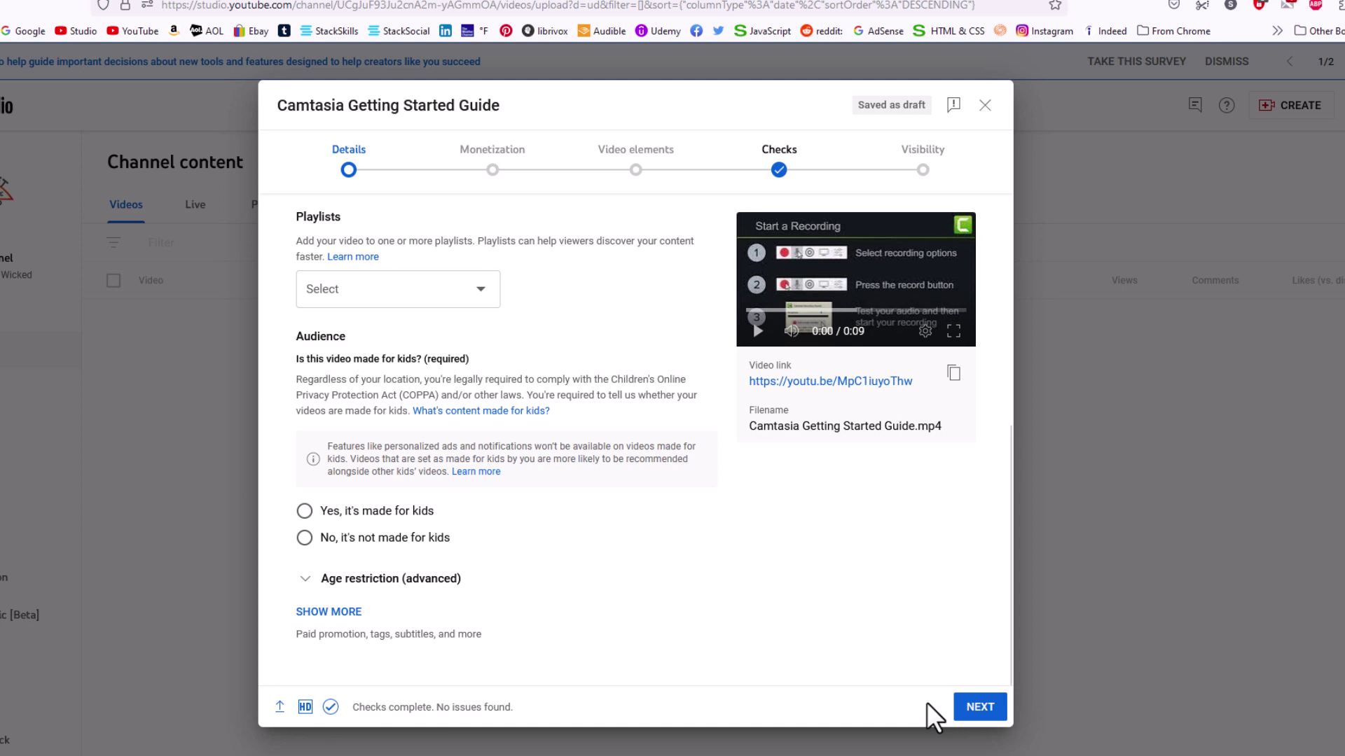
{"action": "left_click", "coordinate": [974, 709]}
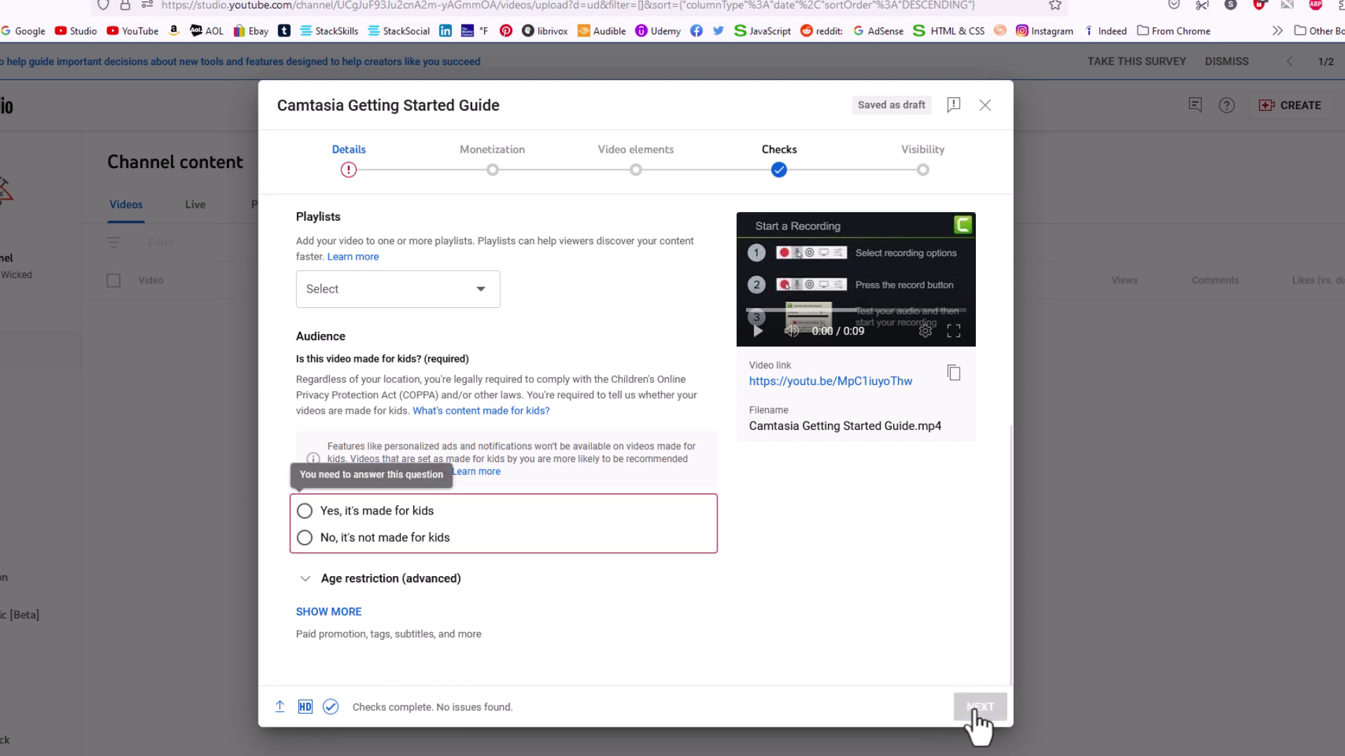
{"action": "left_click", "coordinate": [304, 538]}
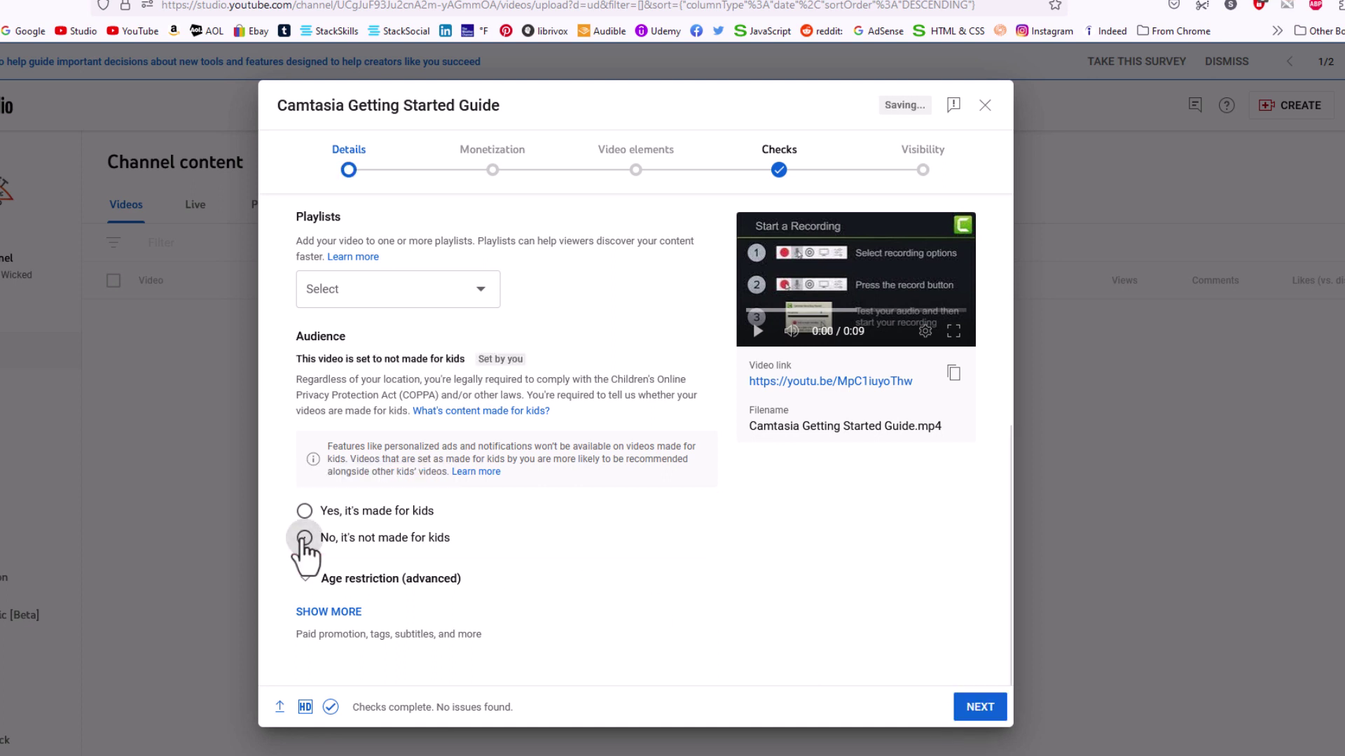
{"action": "left_click", "coordinate": [975, 709]}
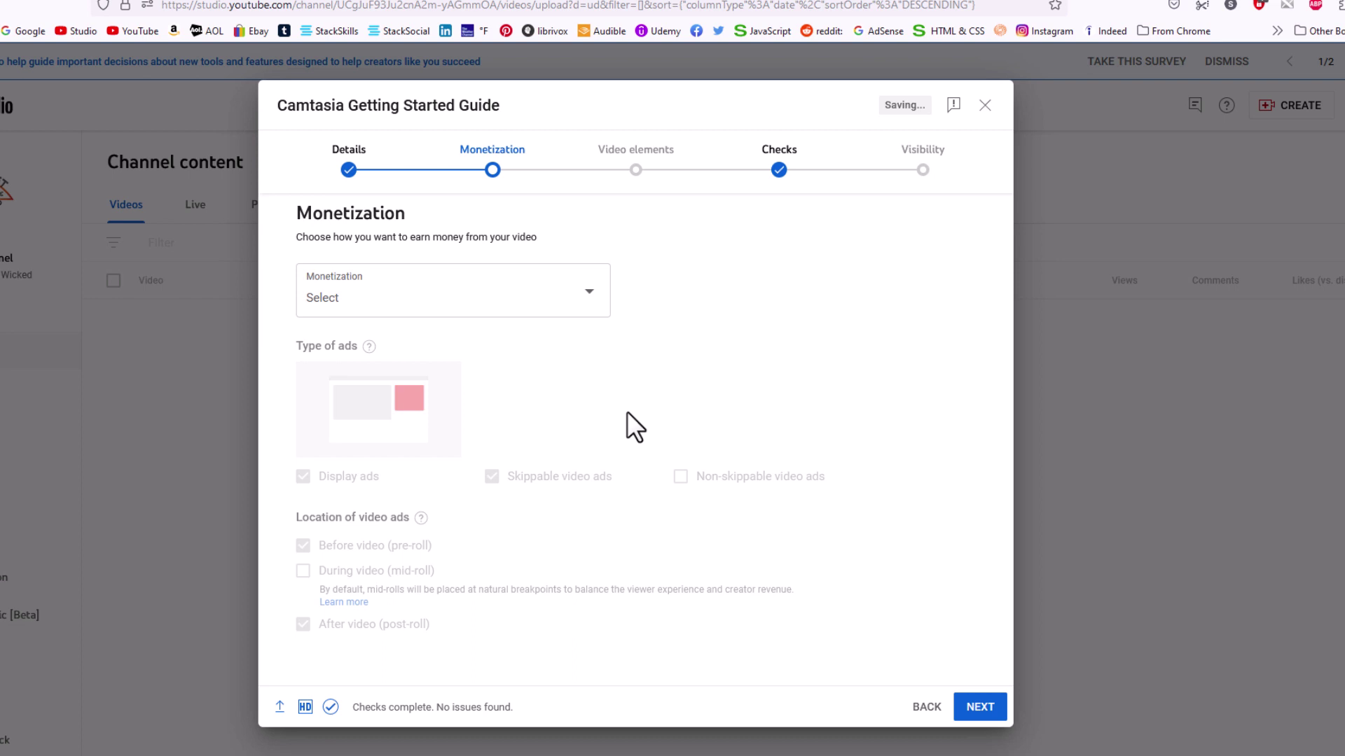
Set Monetization to Off, confirm with Done, and move on to Video elements
{"action": "left_click", "coordinate": [595, 301]}
{"action": "left_click", "coordinate": [324, 323]}
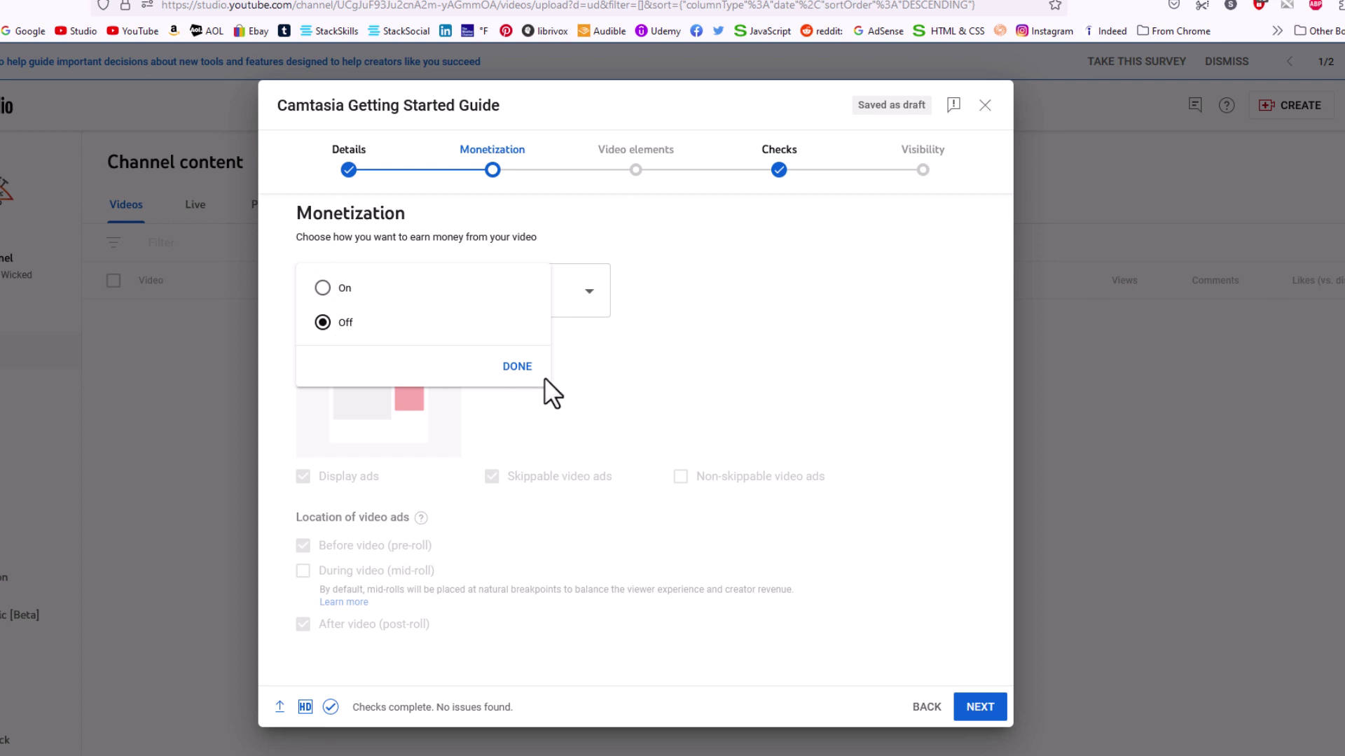
{"action": "left_click", "coordinate": [522, 367]}
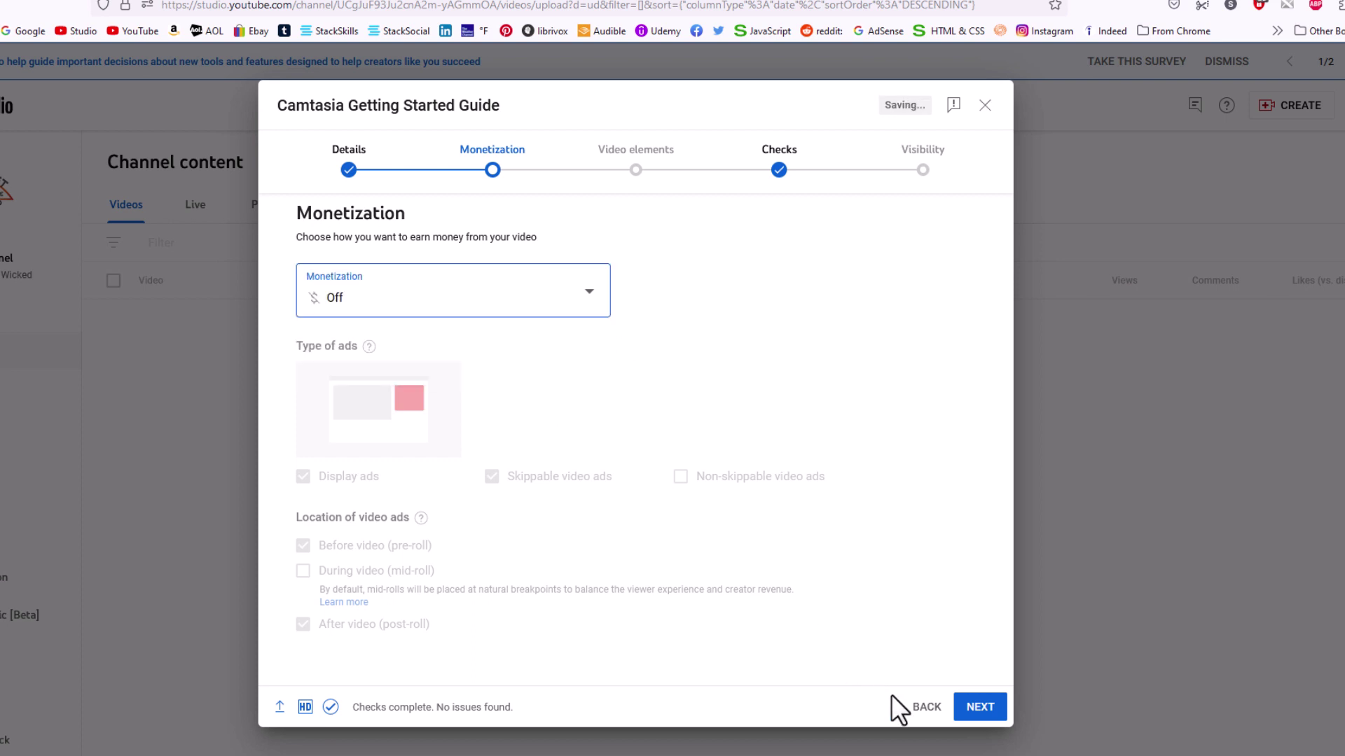
{"action": "left_click", "coordinate": [972, 710]}
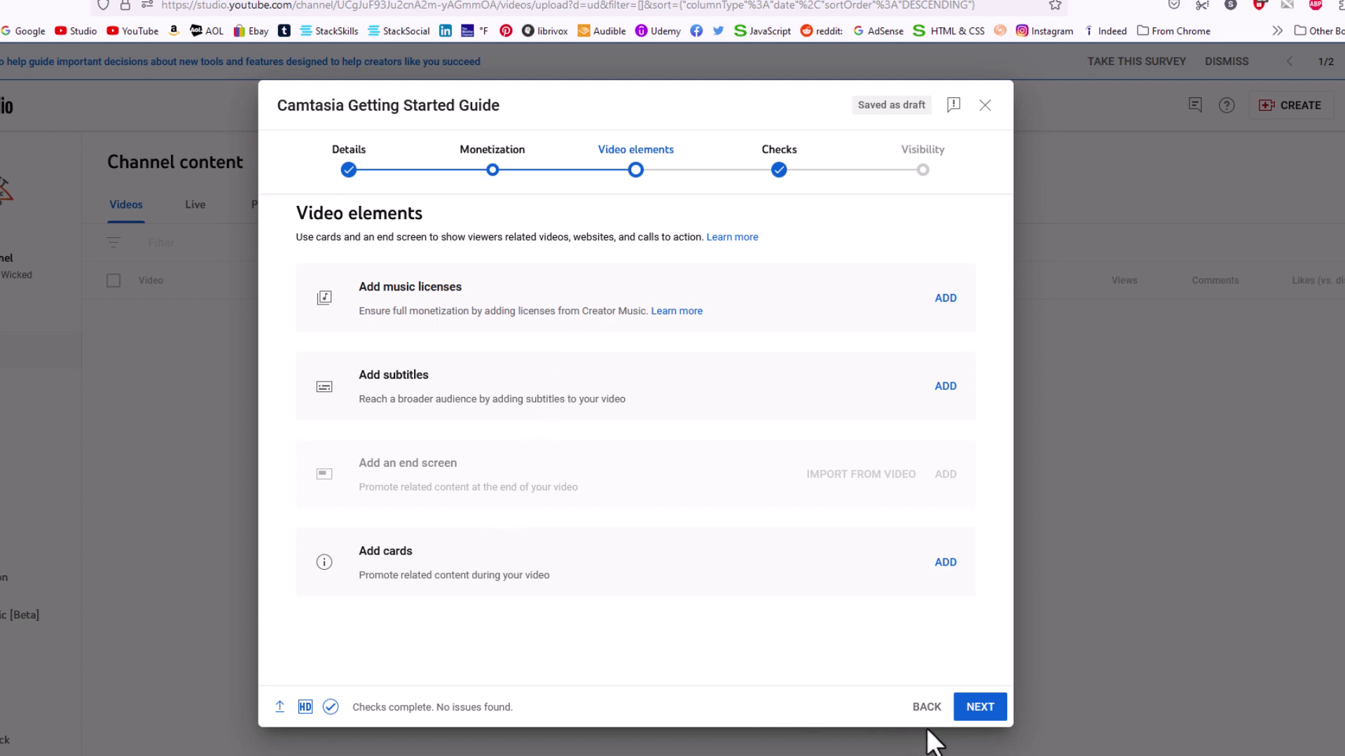
Skip past Video elements and the copyright Checks to the Visibility step
{"action": "left_click", "coordinate": [977, 709]}
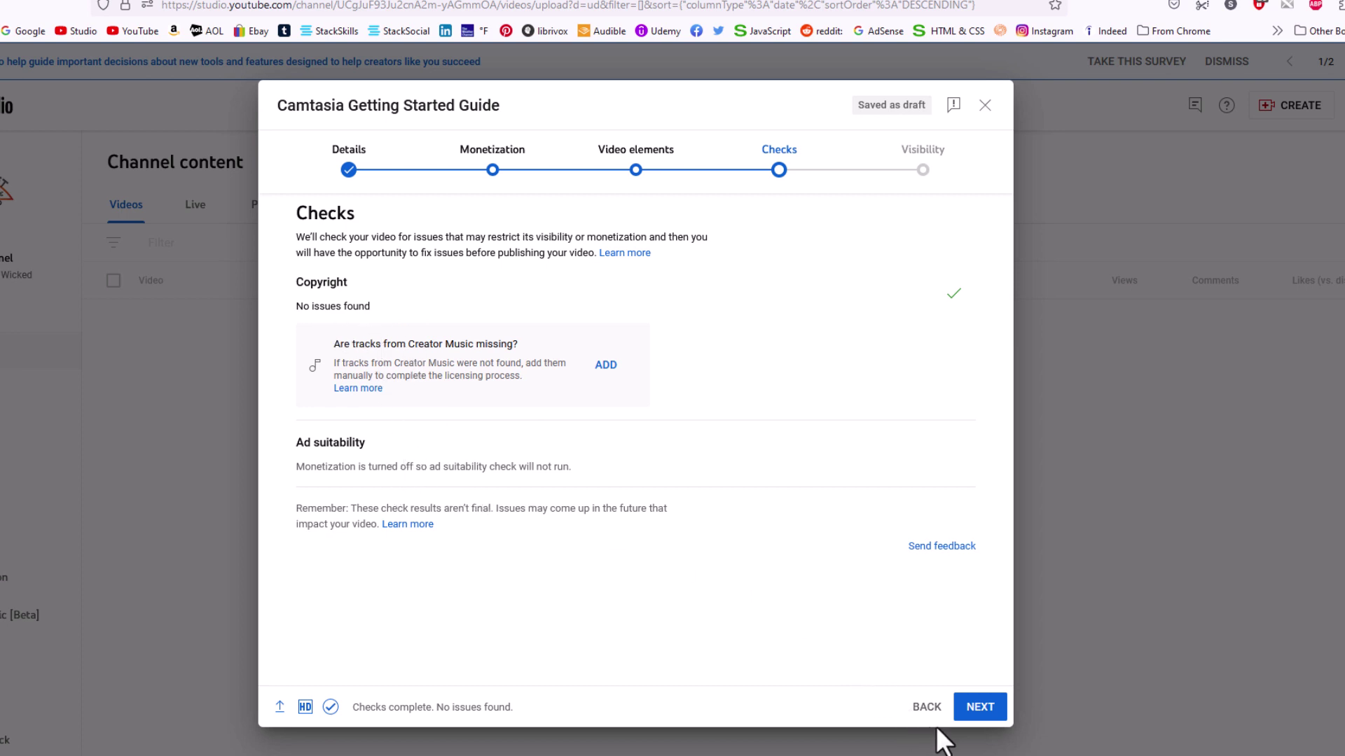
{"action": "left_click", "coordinate": [981, 712]}
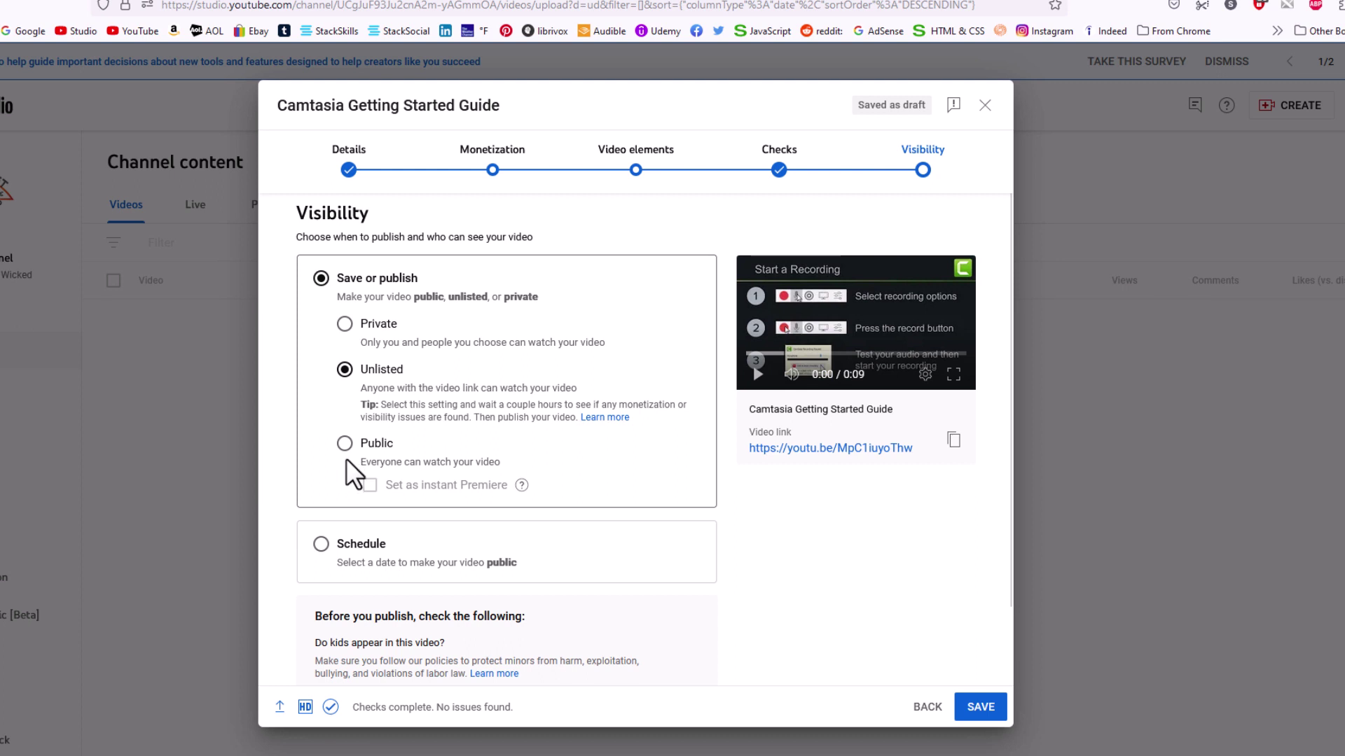
Set the Camtasia Getting Started Guide's visibility to Private, not scheduled, and save the upload
{"action": "left_click", "coordinate": [346, 327]}
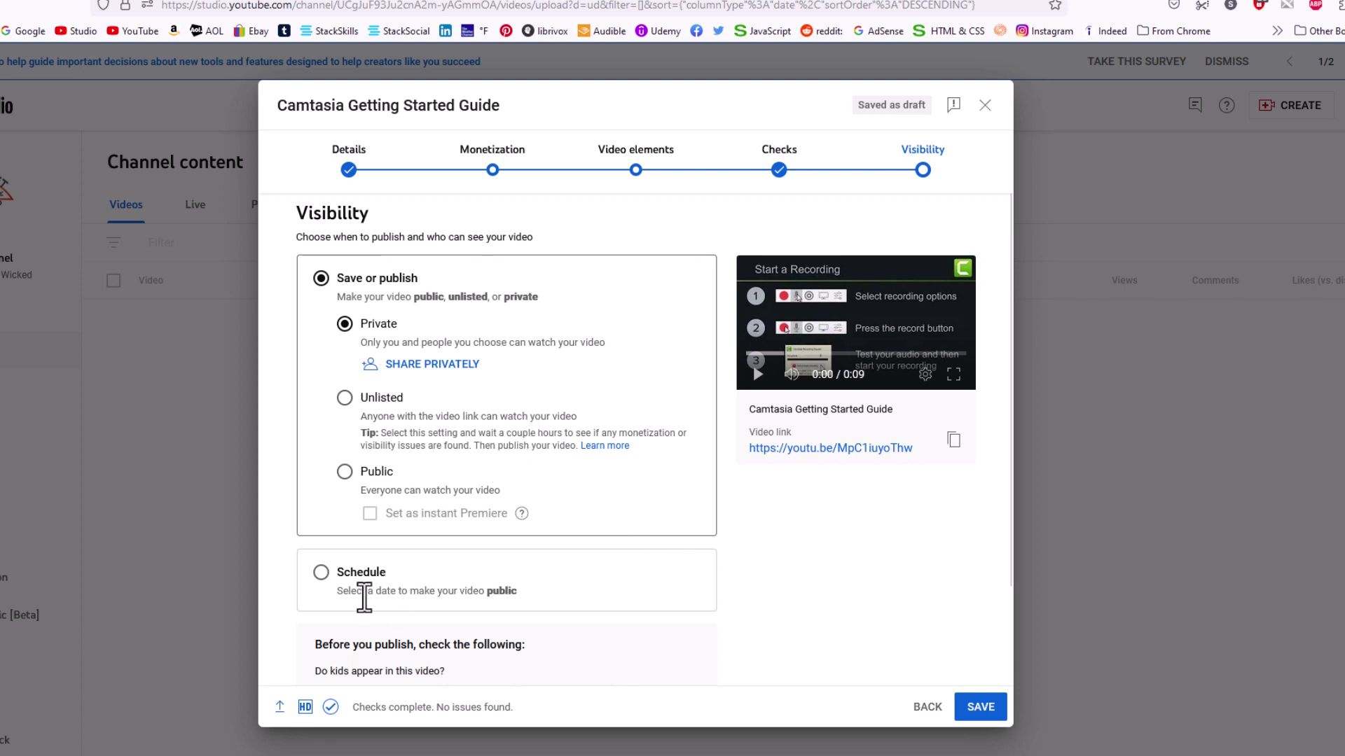
{"action": "left_click", "coordinate": [322, 574]}
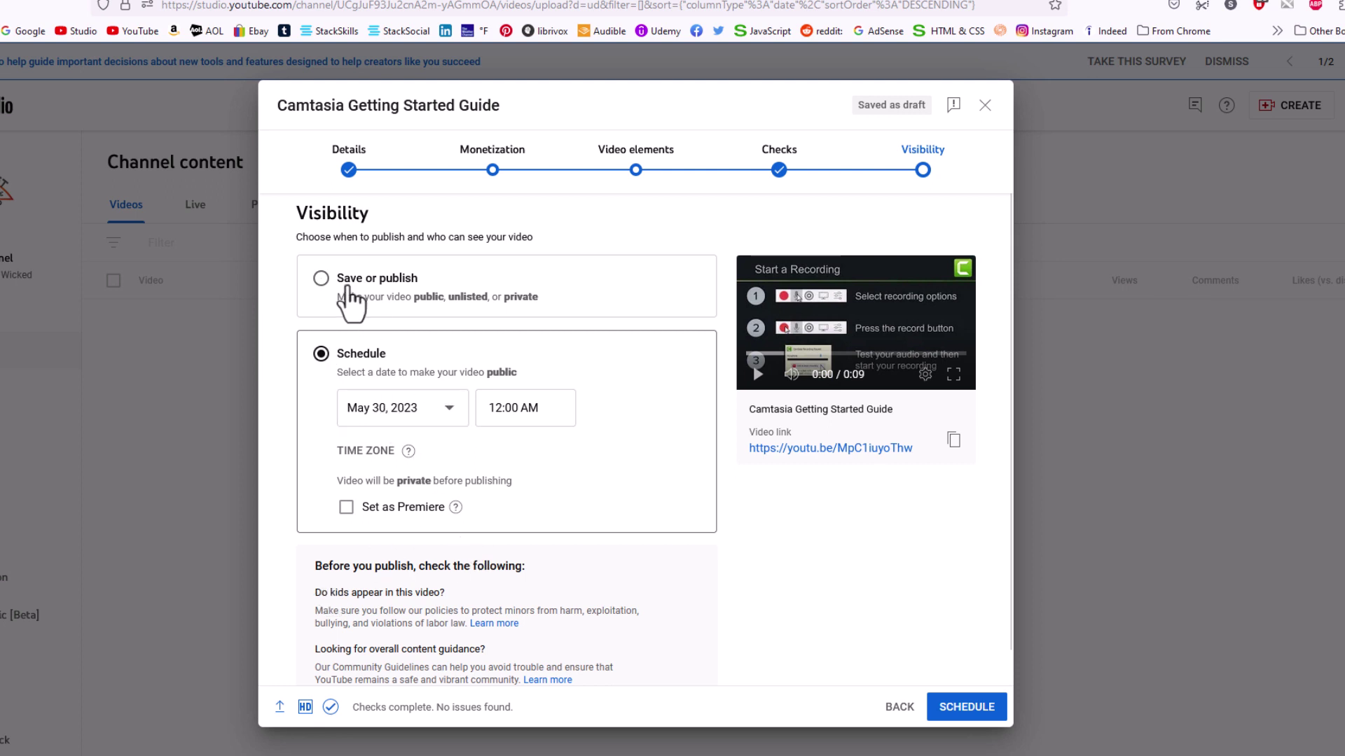
{"action": "left_click", "coordinate": [322, 279]}
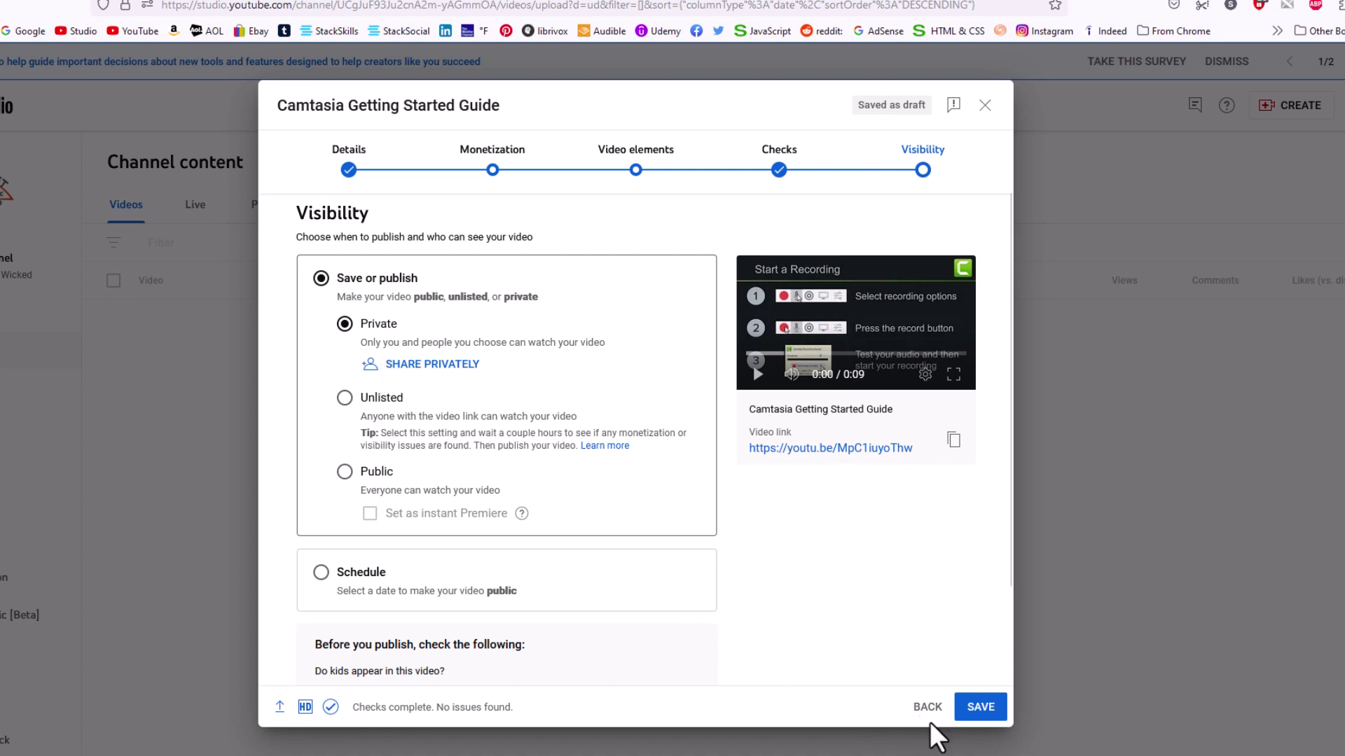
{"action": "left_click", "coordinate": [979, 709]}
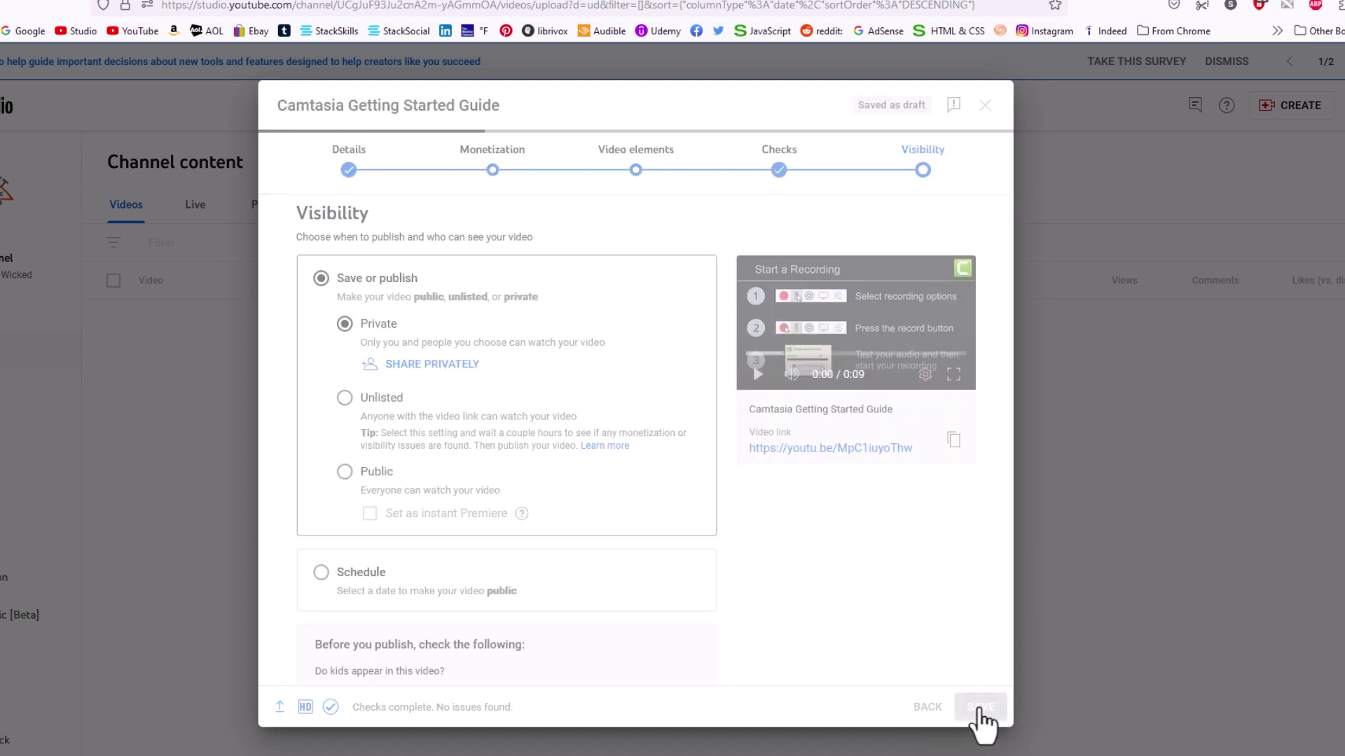